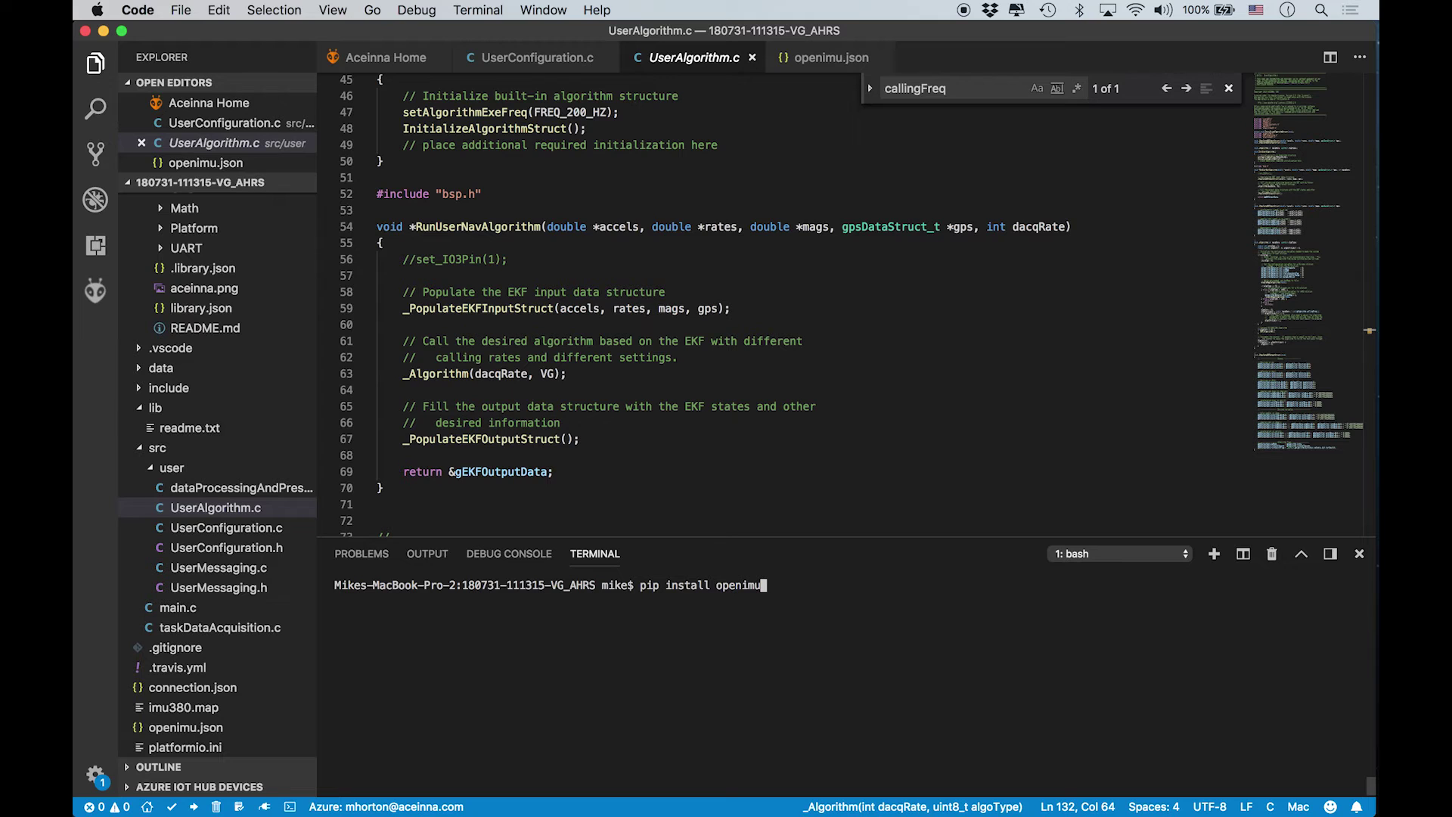
# Step: Run pip install openimu in the terminal and launch the openimu command-line tool
pyautogui.press('Return')
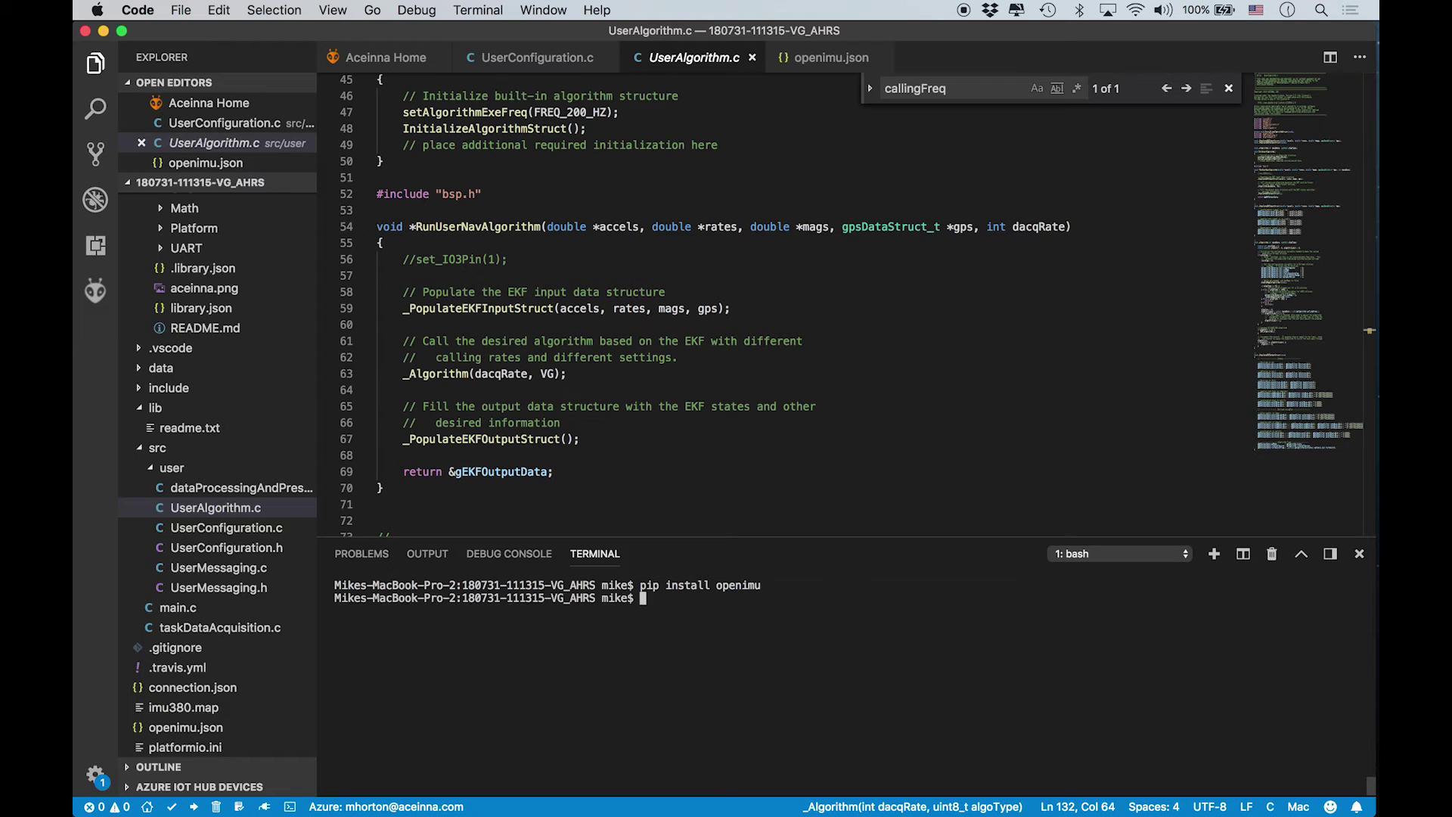
pyautogui.write('openimu')
pyautogui.press('Return')
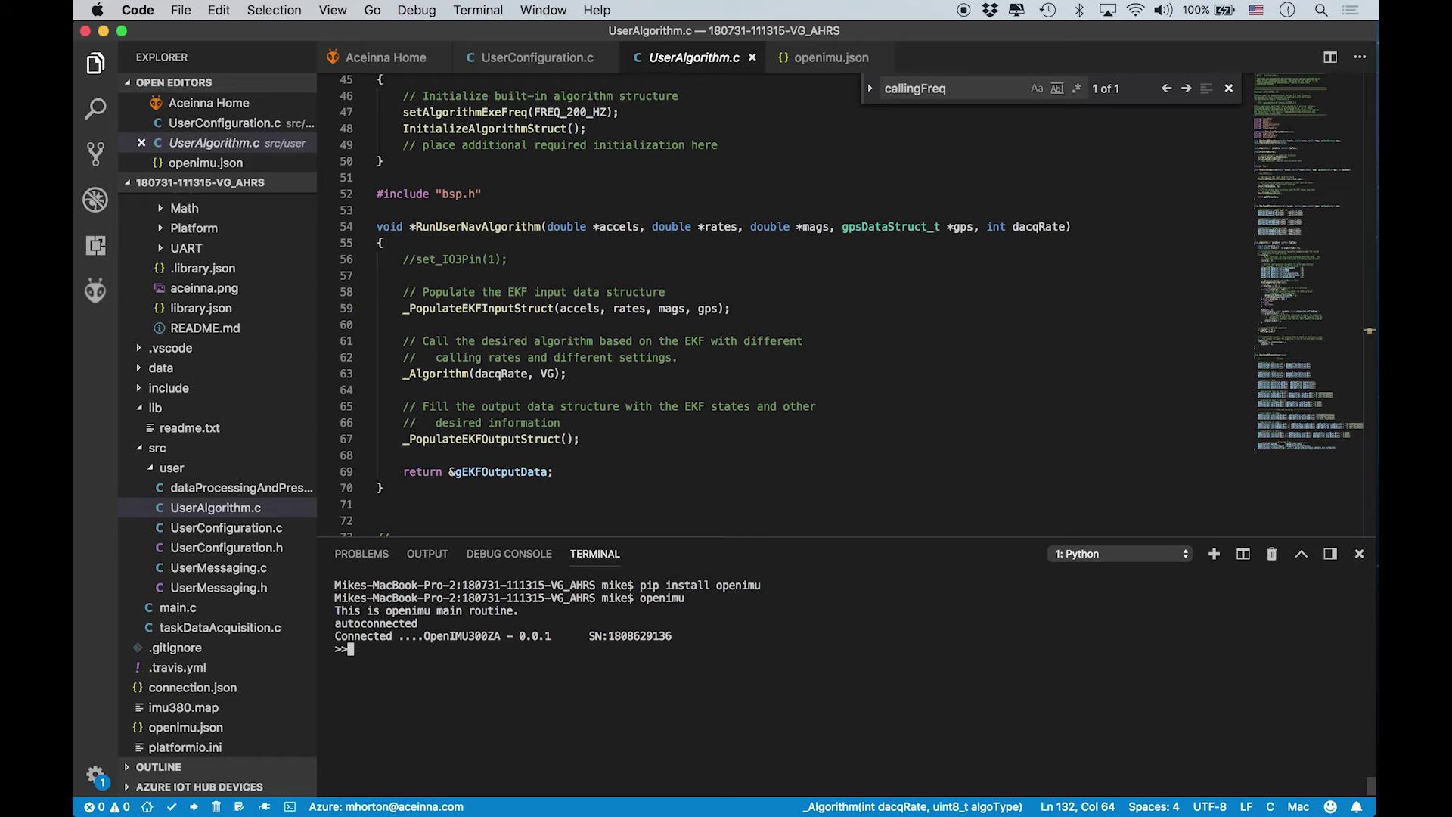
# Step: List the OpenIMU command help and query the device's baud rate with get baud_rate
pyautogui.write('help')
pyautogui.press('Return')
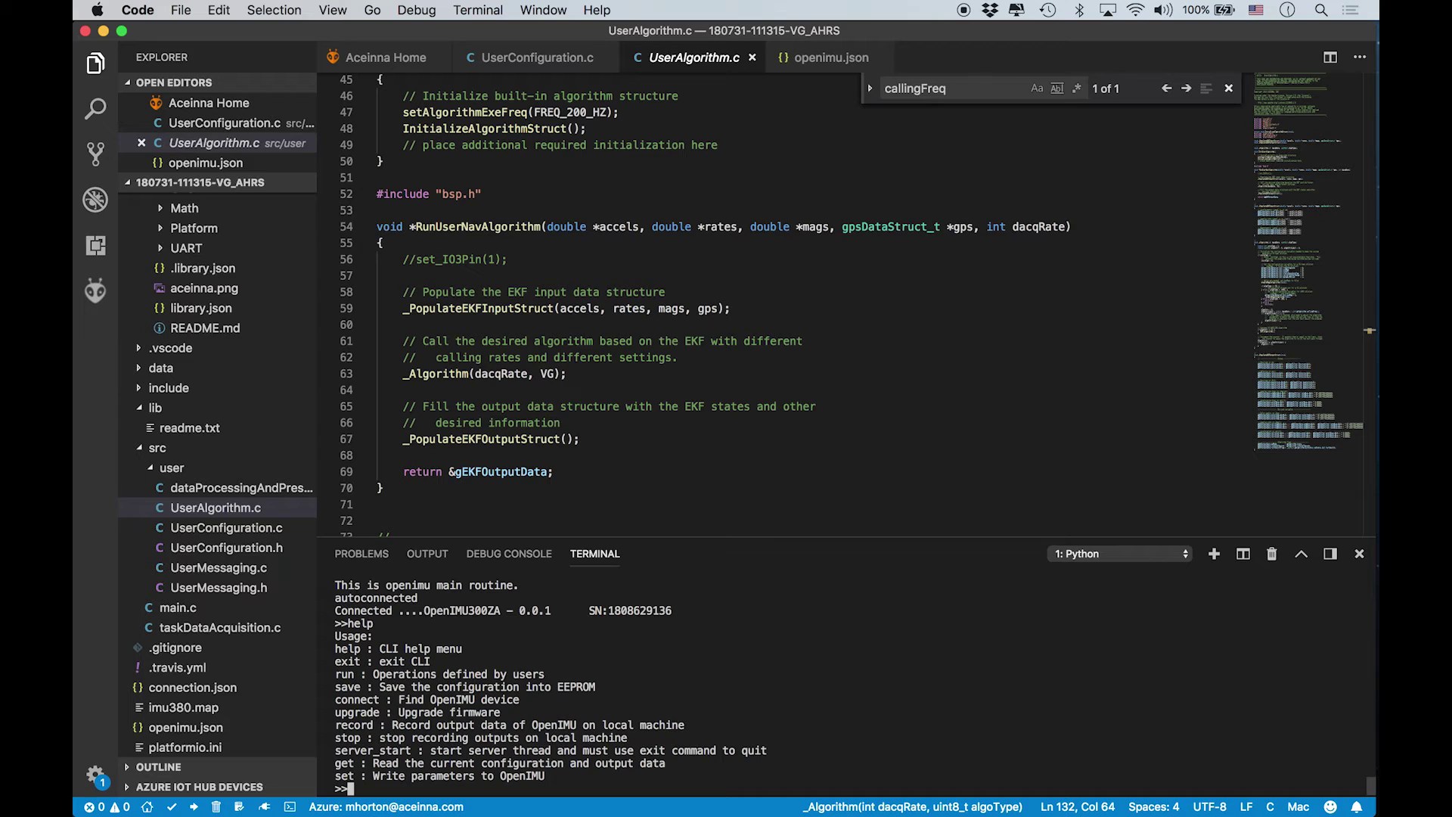
pyautogui.write('get baud_rate')
pyautogui.press('Return')
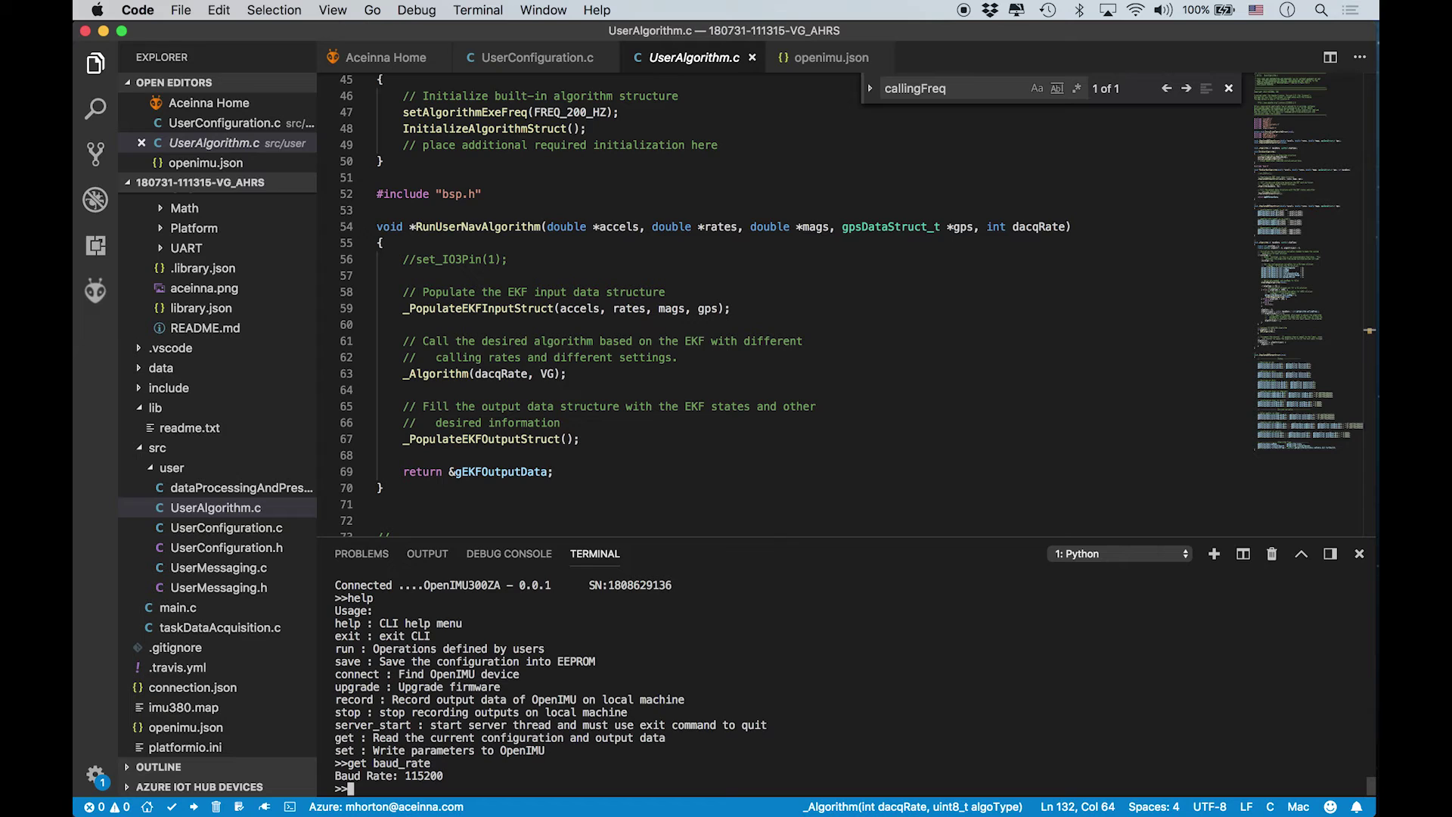
# Step: Start the IMU server with server_start, and open the device Connect page of Navigation Studio in Chrome
pyautogui.write('server_start')
pyautogui.press('Return')
pyautogui.press('super+Tab')
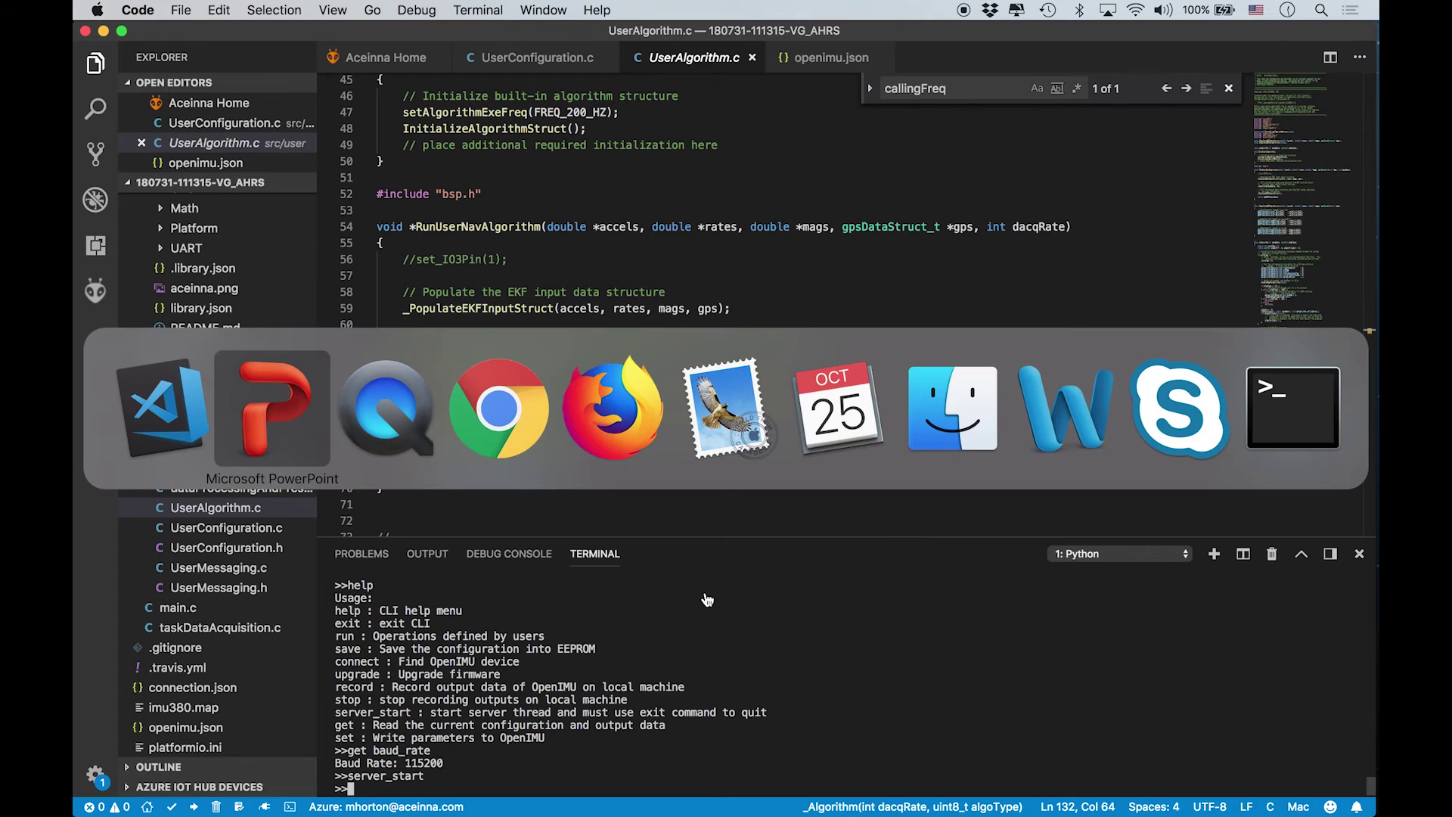
pyautogui.press('super+Tab')
pyautogui.press('super+Tab')
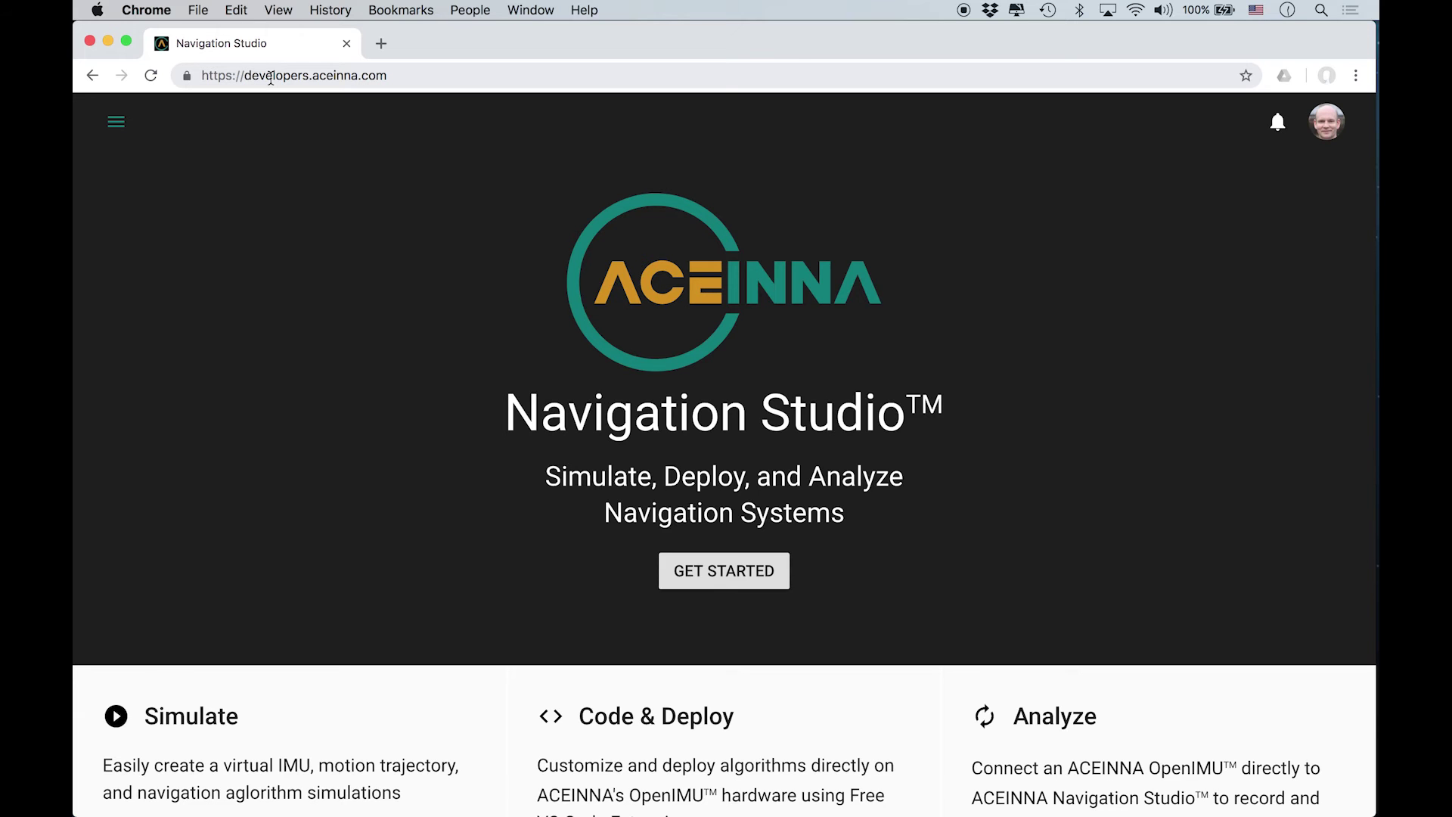
pyautogui.click(119, 124)
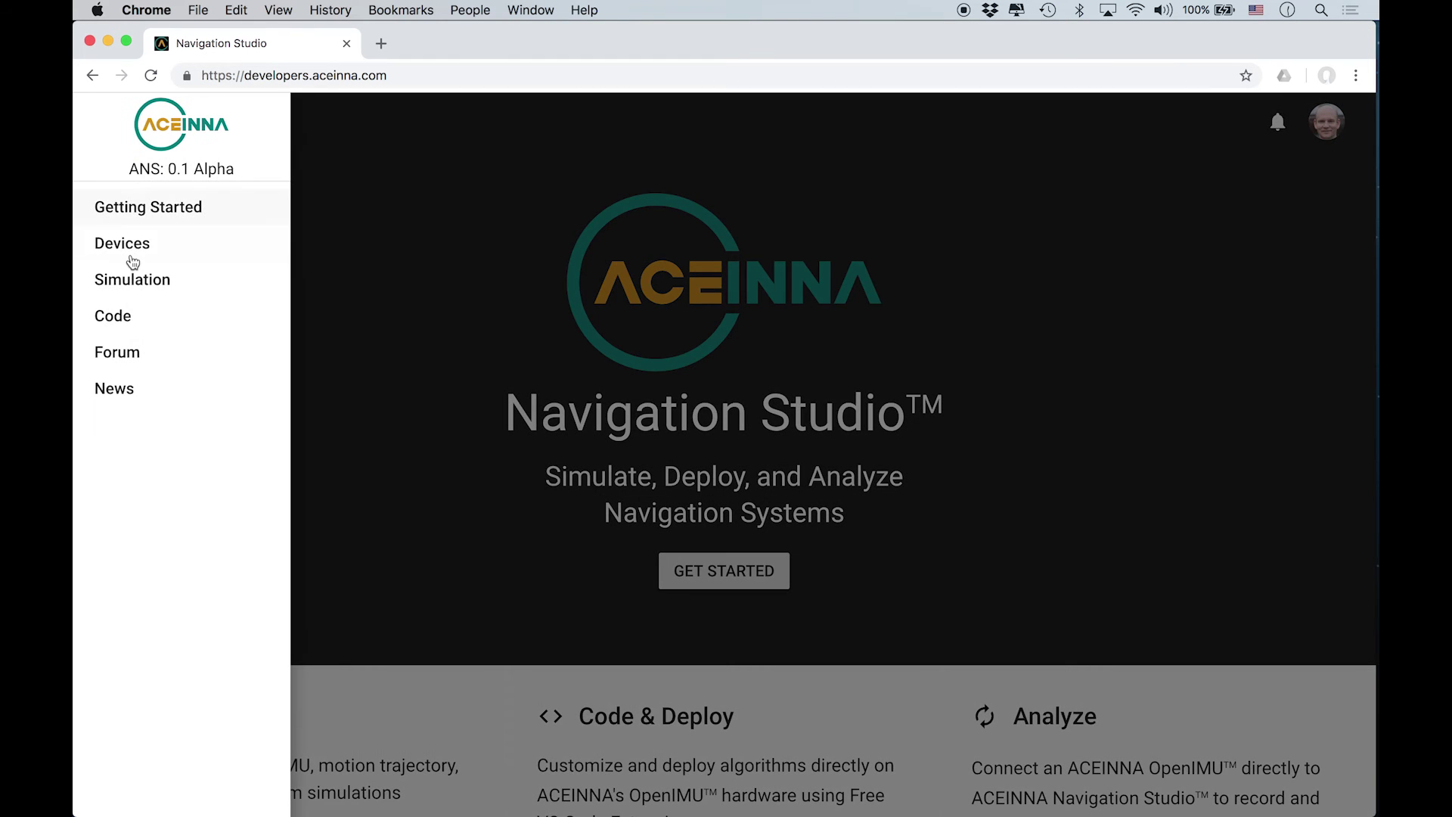
pyautogui.click(125, 258)
pyautogui.click(126, 292)
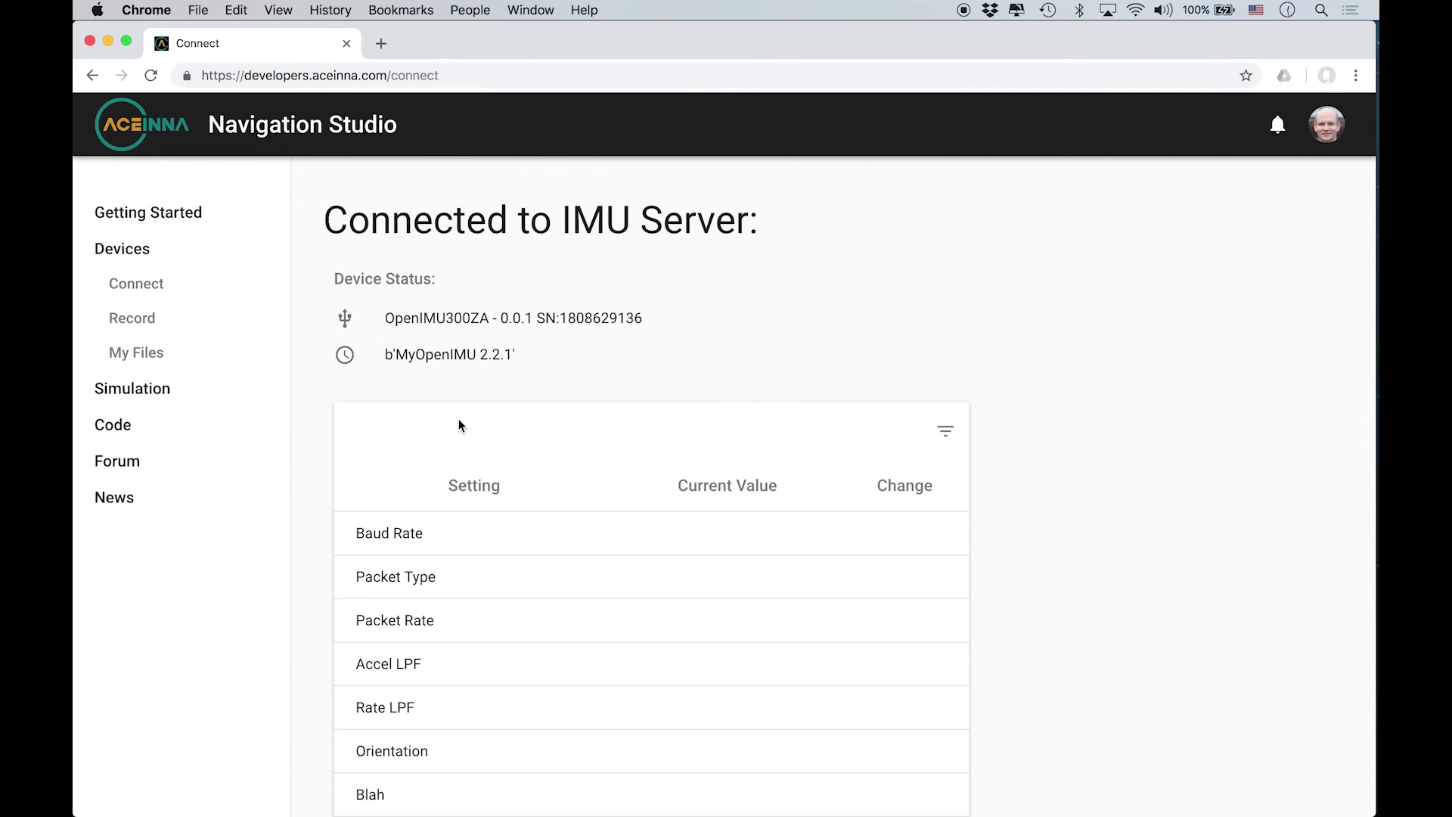
# Step: Review the connected device's settings table and the available Packet Rate options without changing any value
pyautogui.scroll(-3, 548, 454)
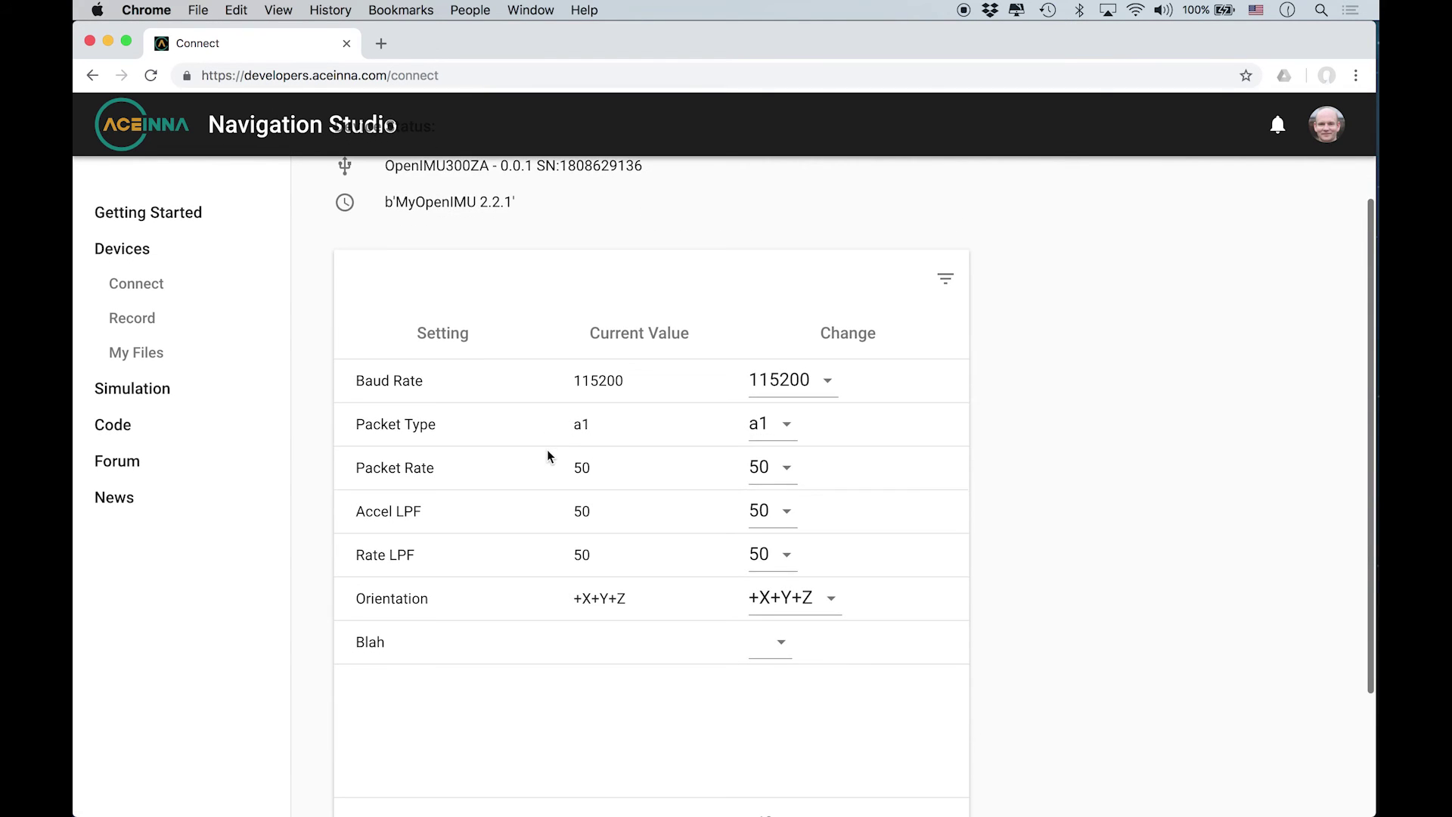
pyautogui.scroll(2, 547, 450)
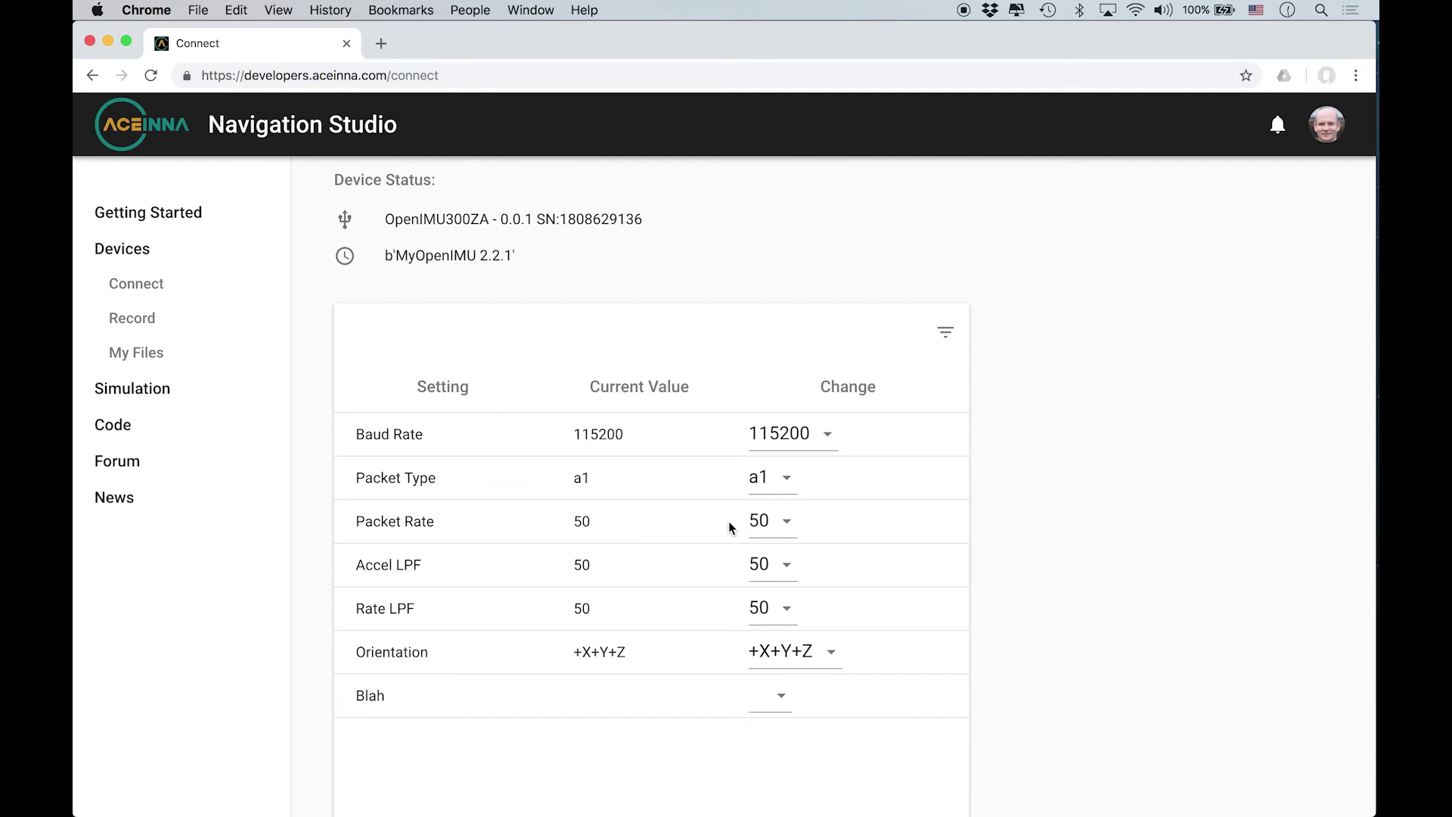
pyautogui.click(772, 534)
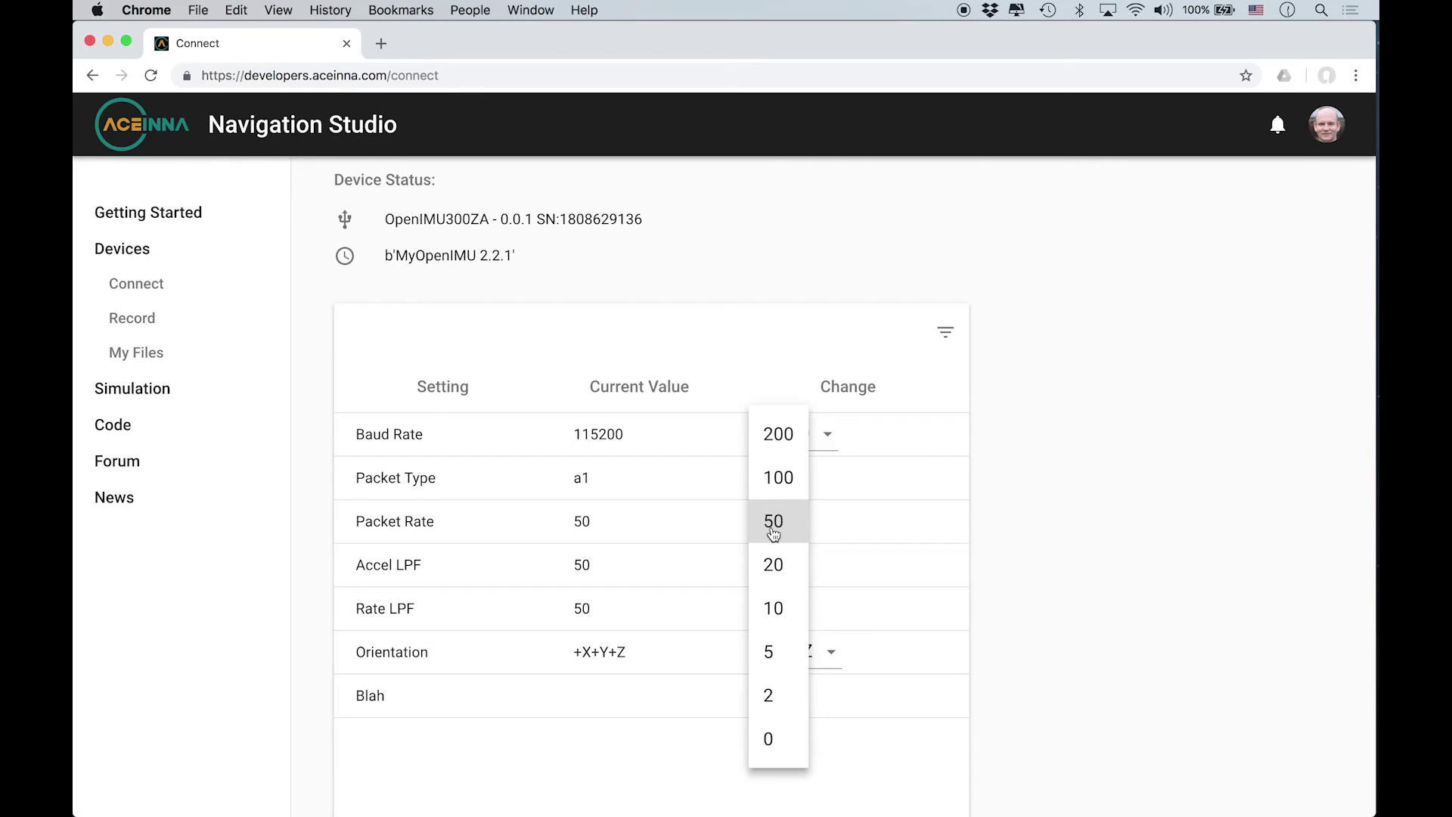
pyautogui.click(687, 521)
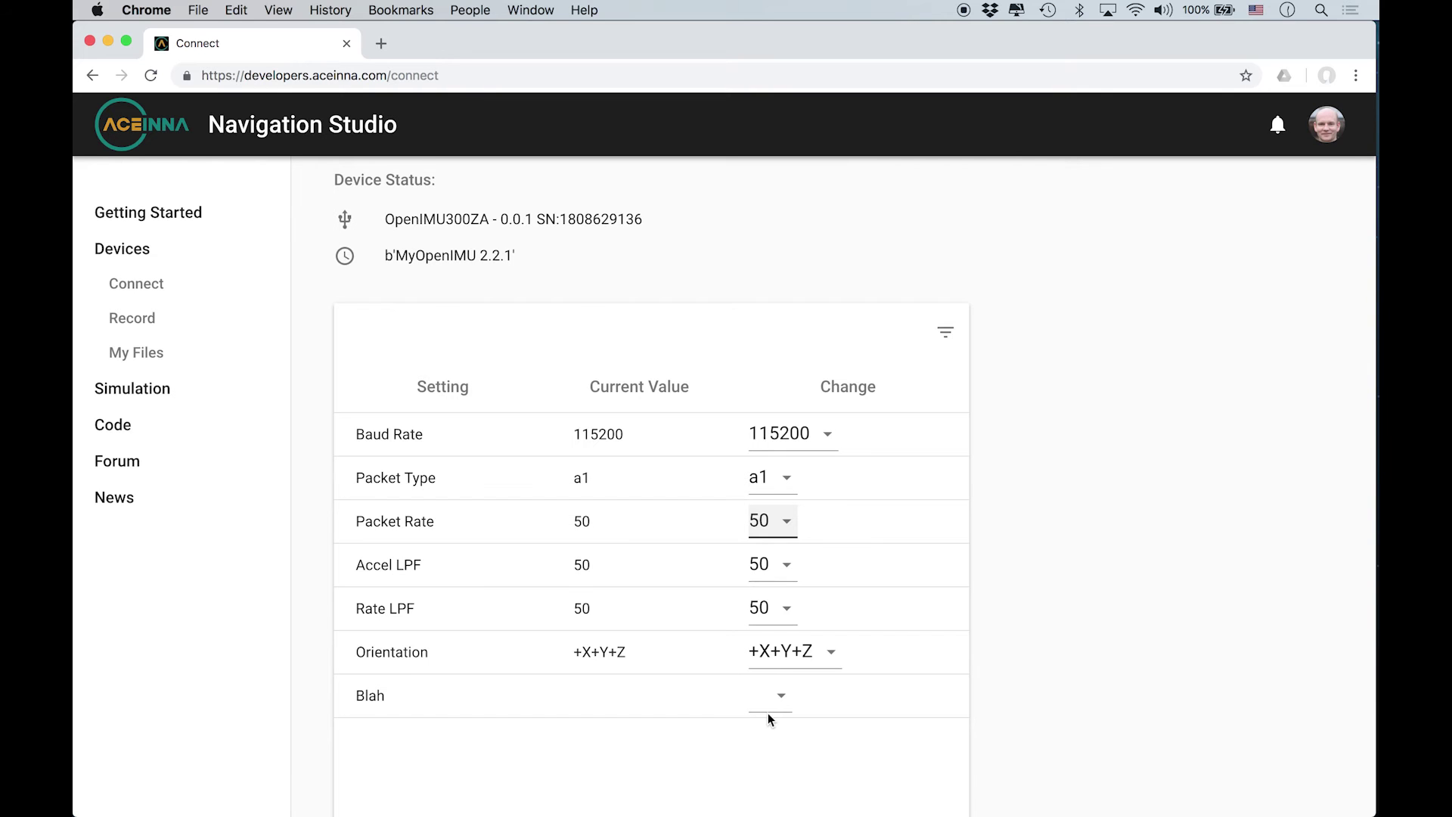
pyautogui.scroll(-2, 767, 713)
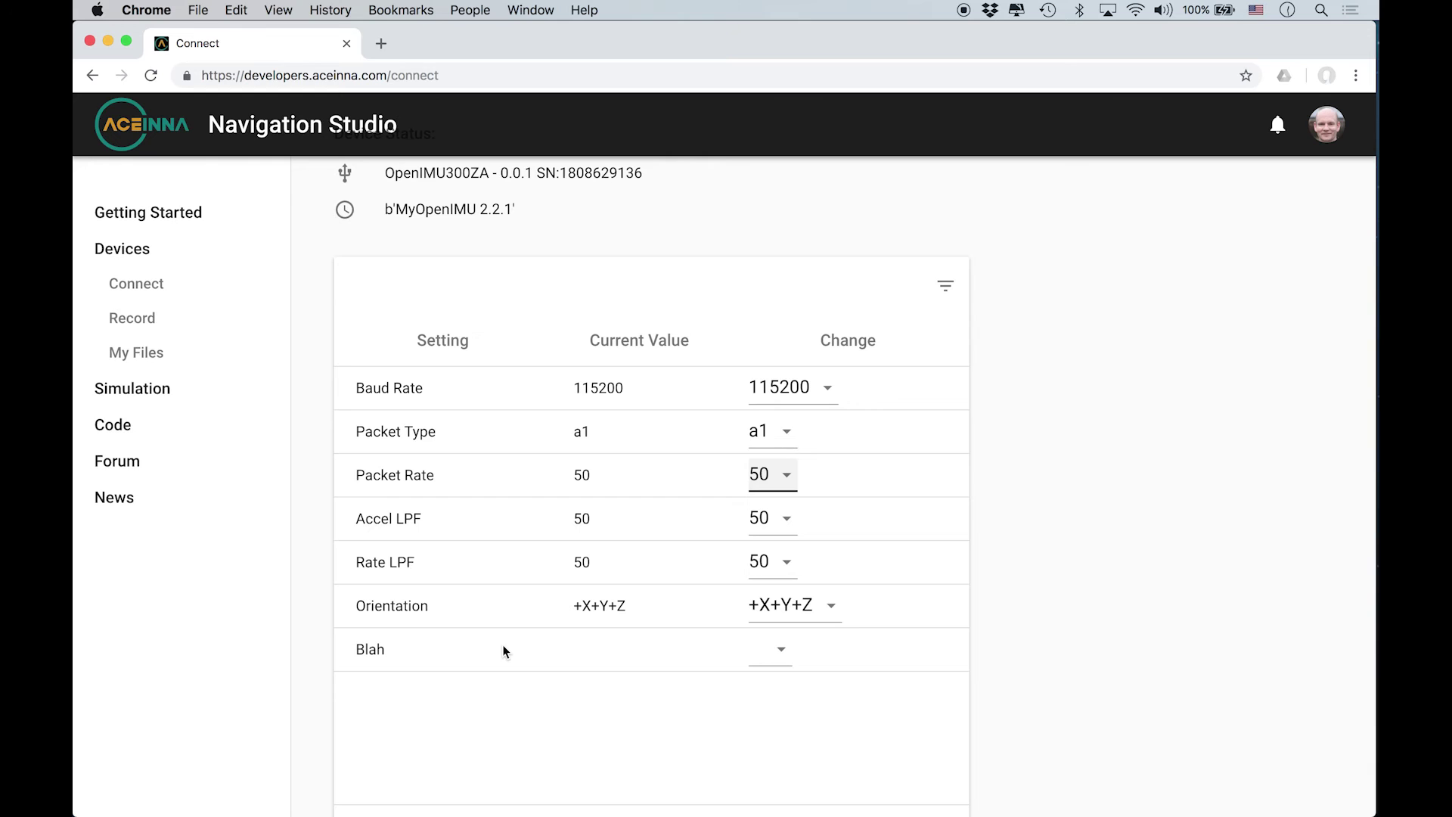
# Step: In VS Code, delete the paramId 8 "Blah" entry and the preceding line's trailing comma from openimu.json, and save the file
pyautogui.press('super+Tab')
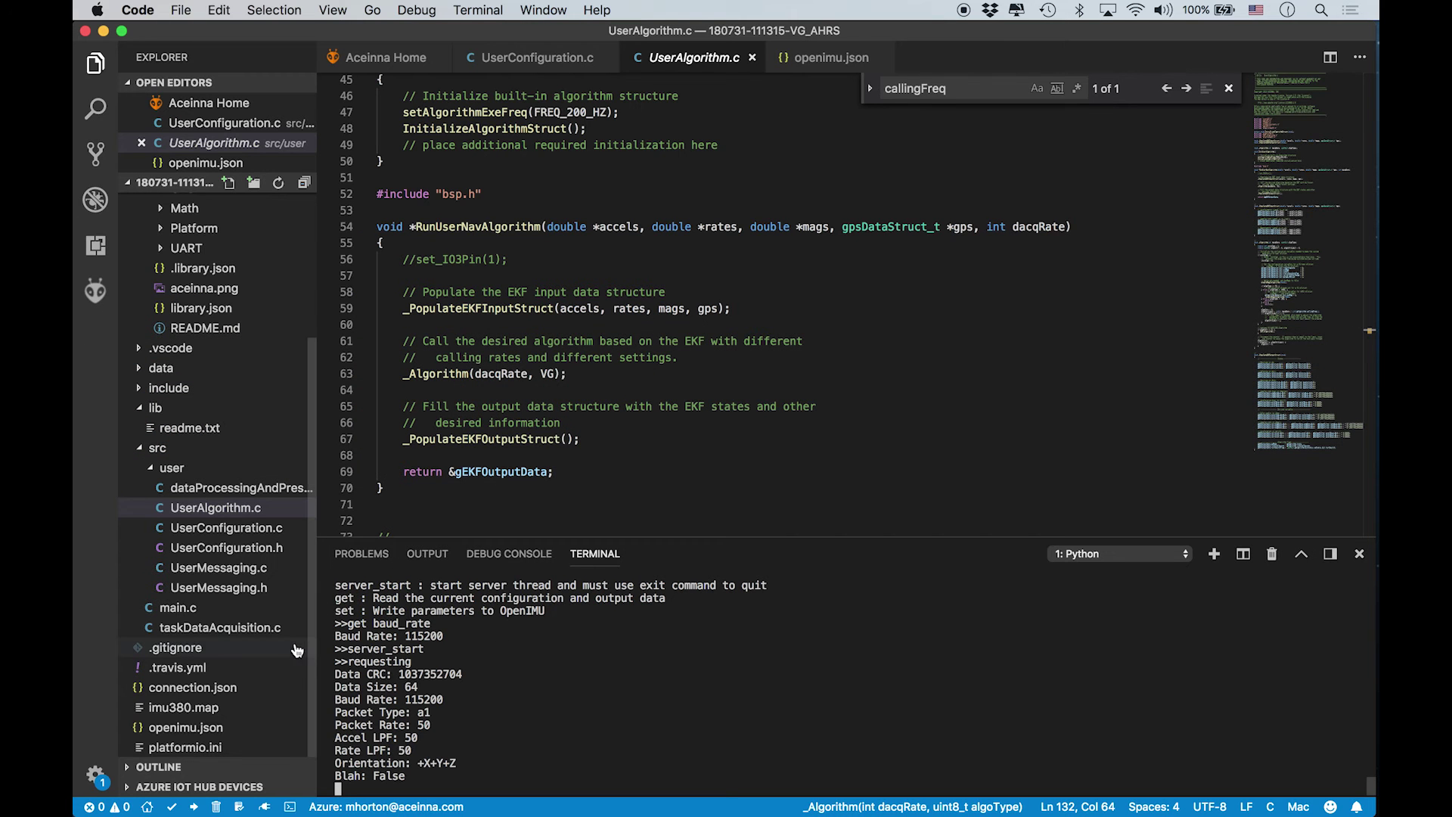
pyautogui.click(195, 727)
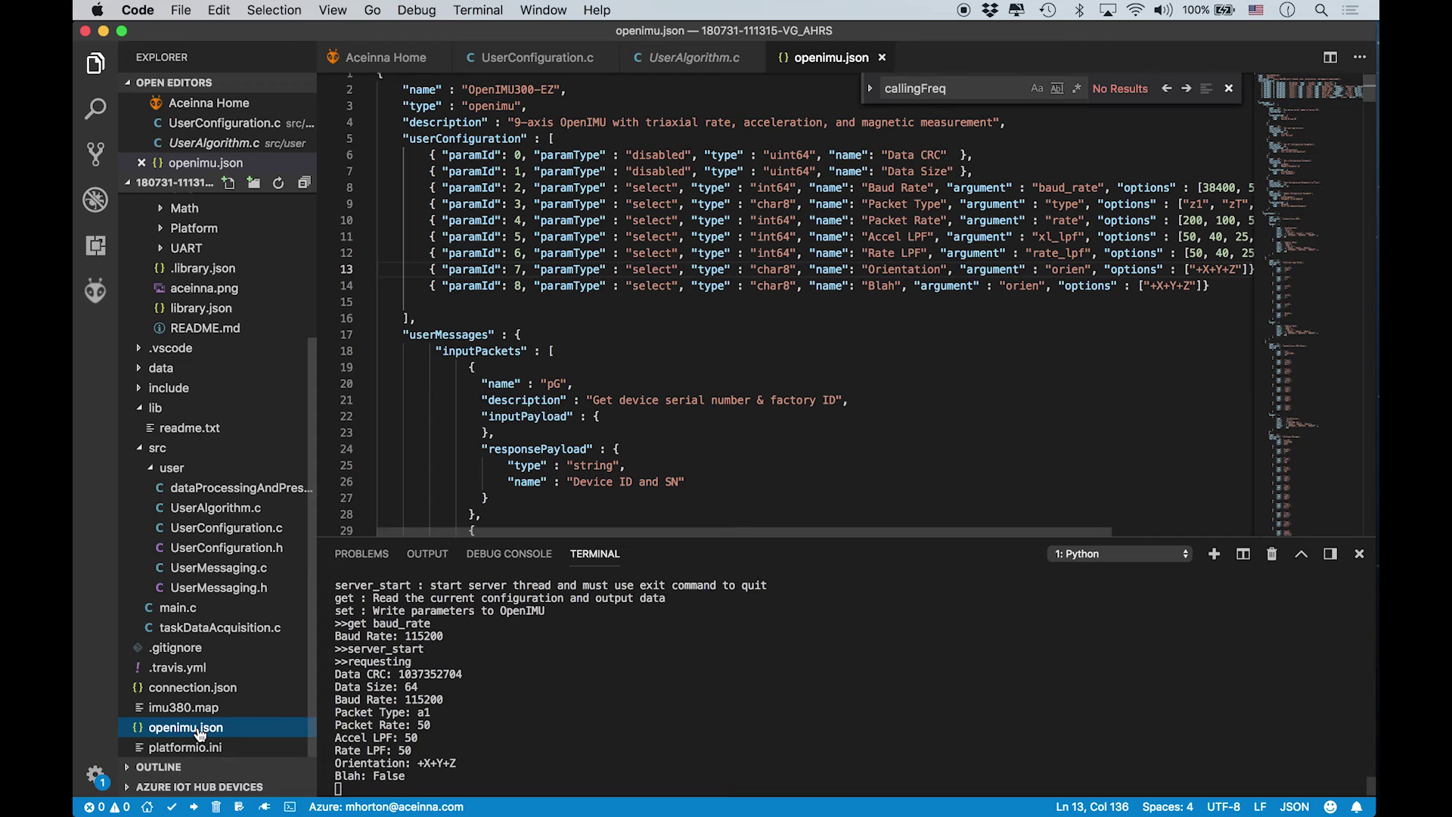
pyautogui.doubleClick(571, 288)
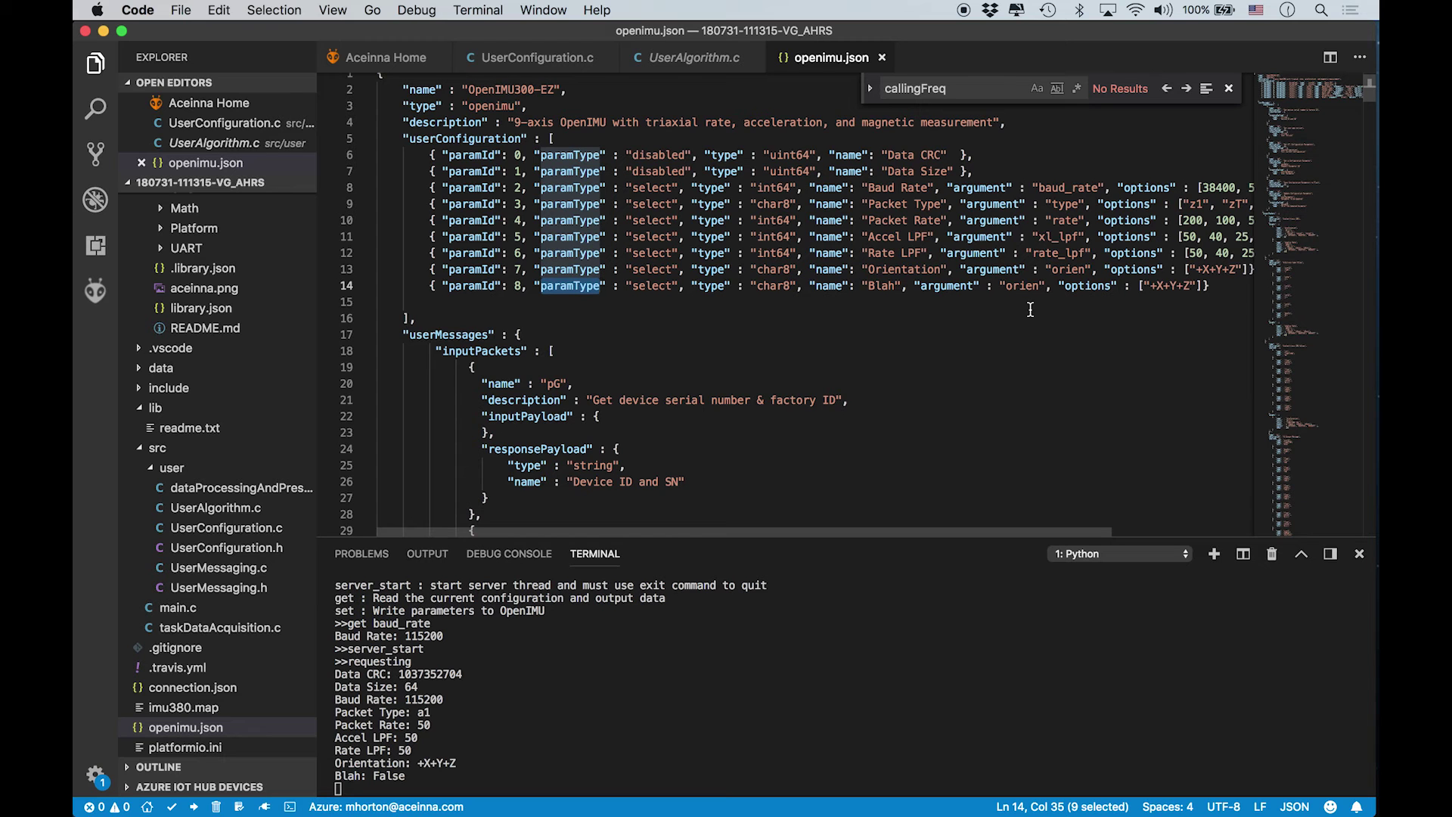
pyautogui.hscroll(3, 1098, 313)
pyautogui.moveTo(1124, 282); pyautogui.dragTo(390, 279)
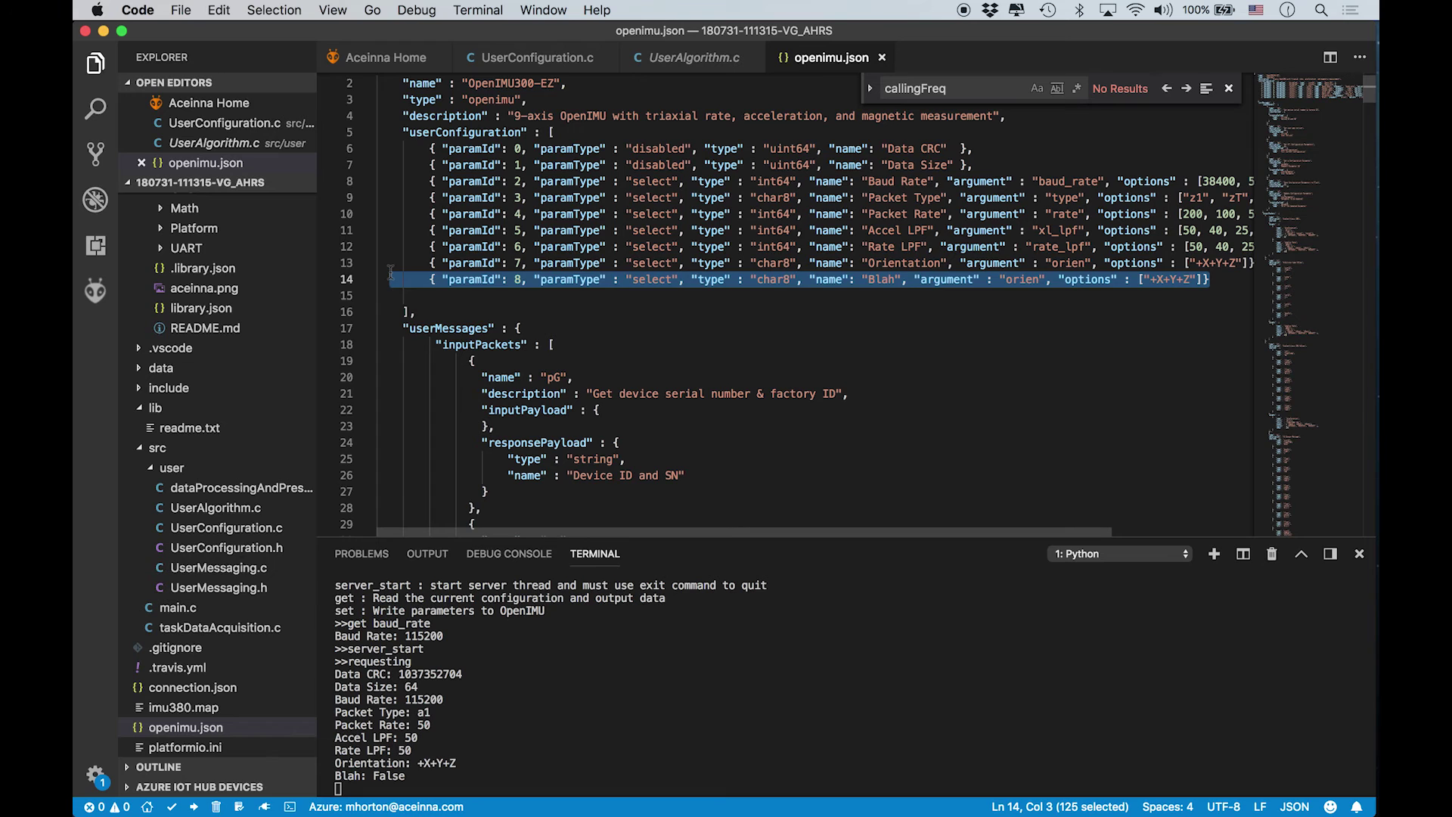
pyautogui.press('BackSpace')
pyautogui.press('BackSpace')
pyautogui.press('Delete')
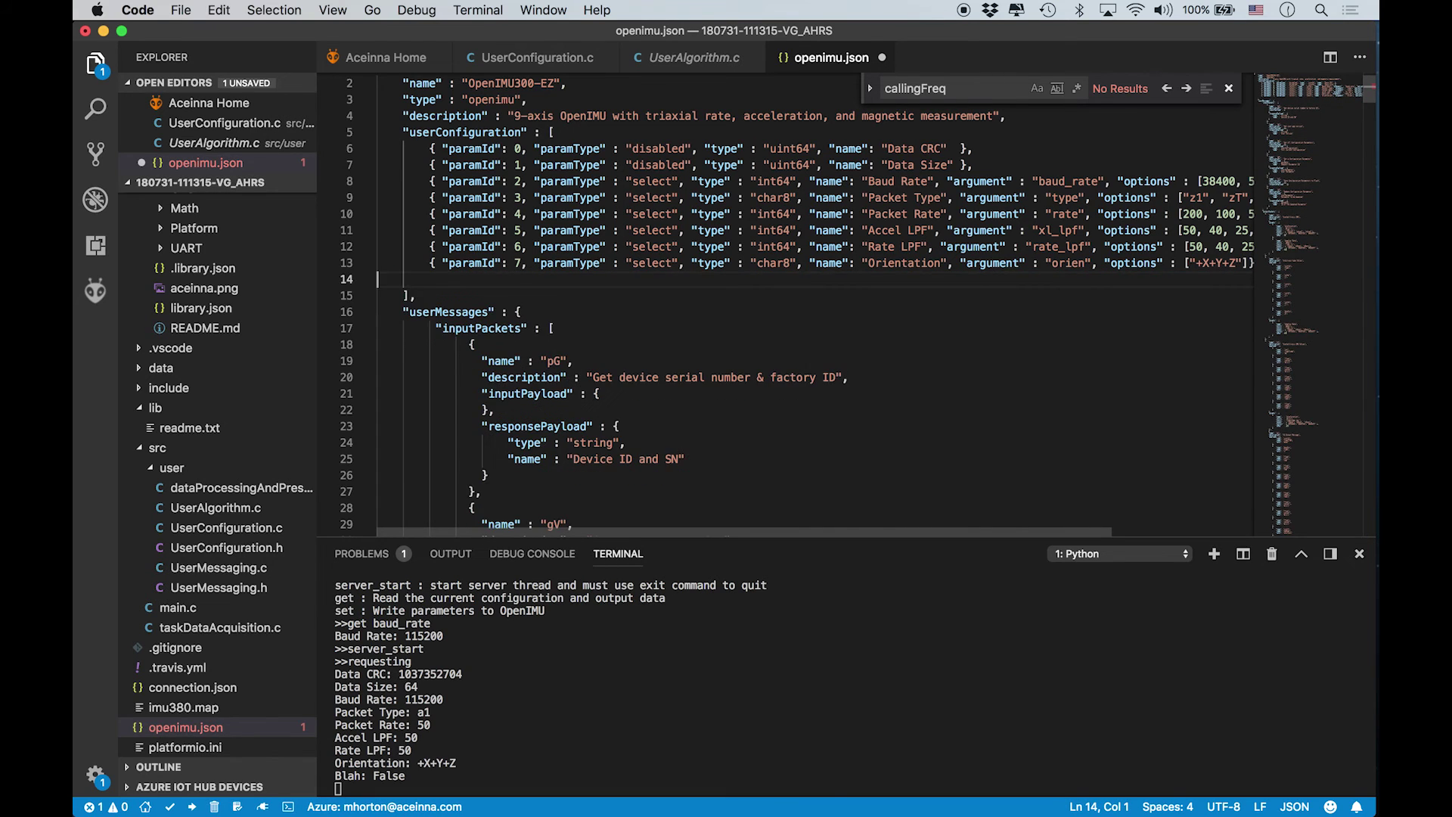
pyautogui.press('BackSpace')
pyautogui.press('super+s')
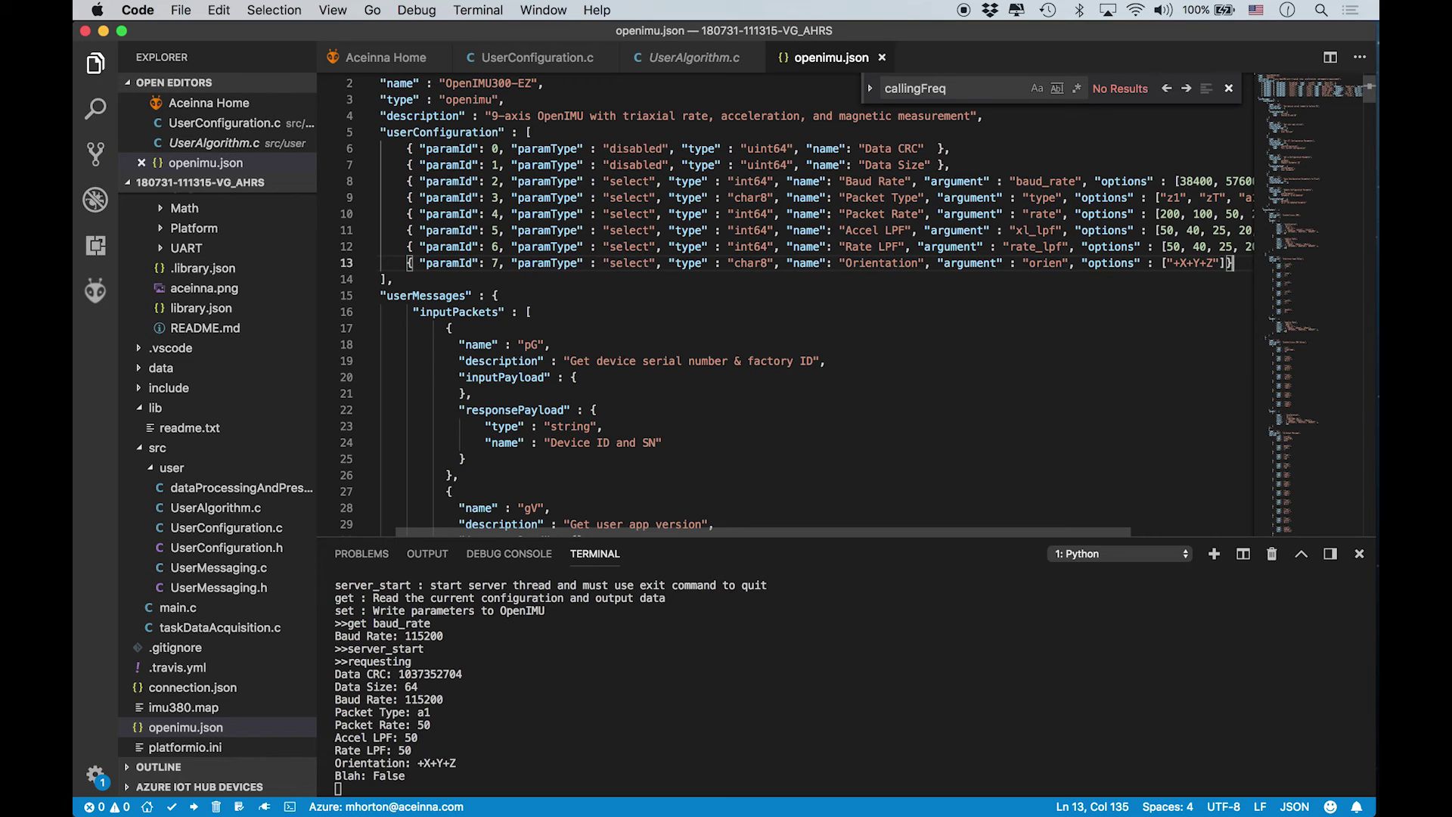
# Step: Switch to Chrome, reload the Connect page and check the device's list of settings
pyautogui.press('super+Tab')
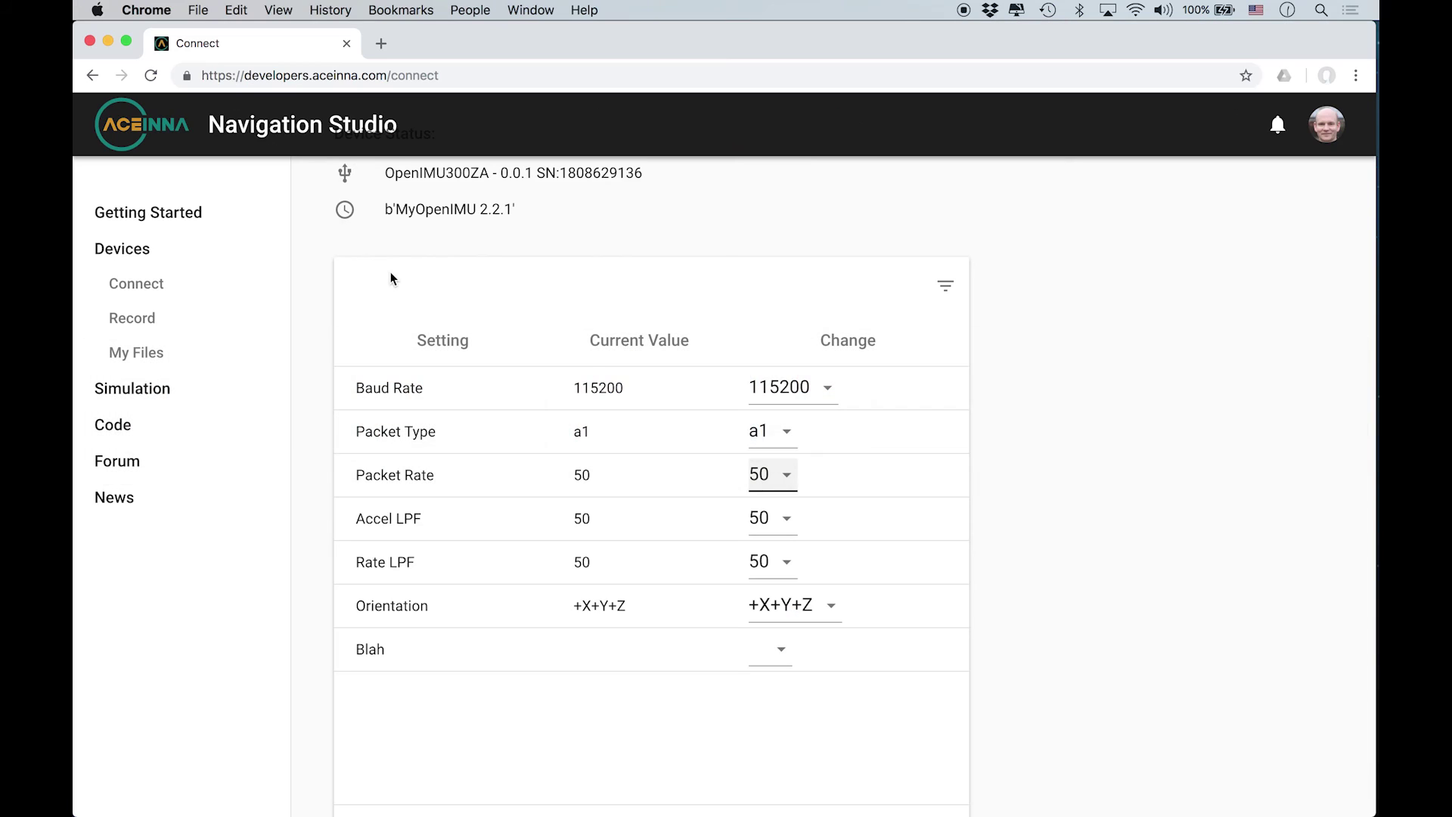
pyautogui.press('super+r')
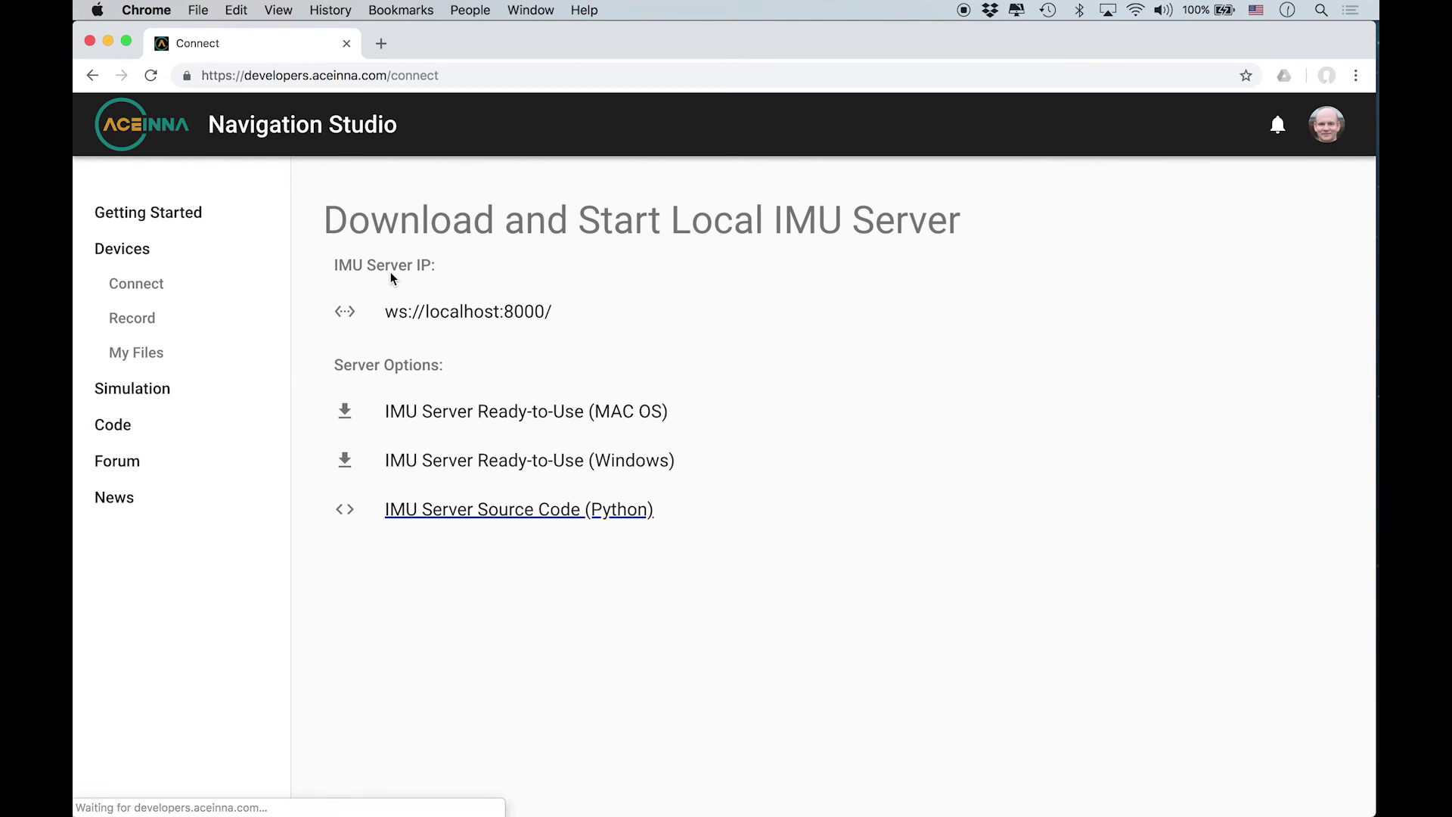
pyautogui.scroll(-2, 432, 319)
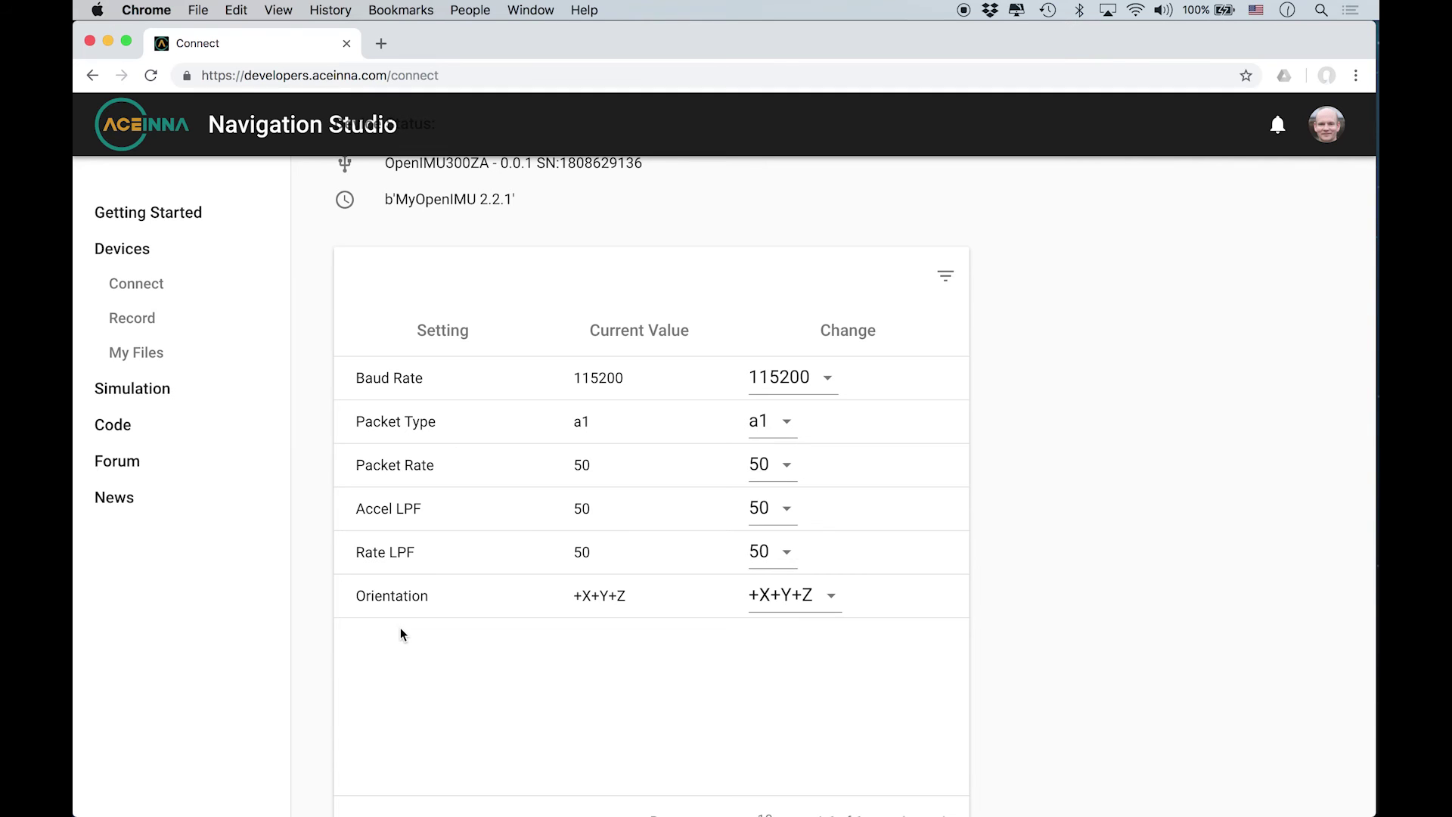
# Step: Open the device Record page, start live data playback and view the Acceleration plot
pyautogui.click(141, 327)
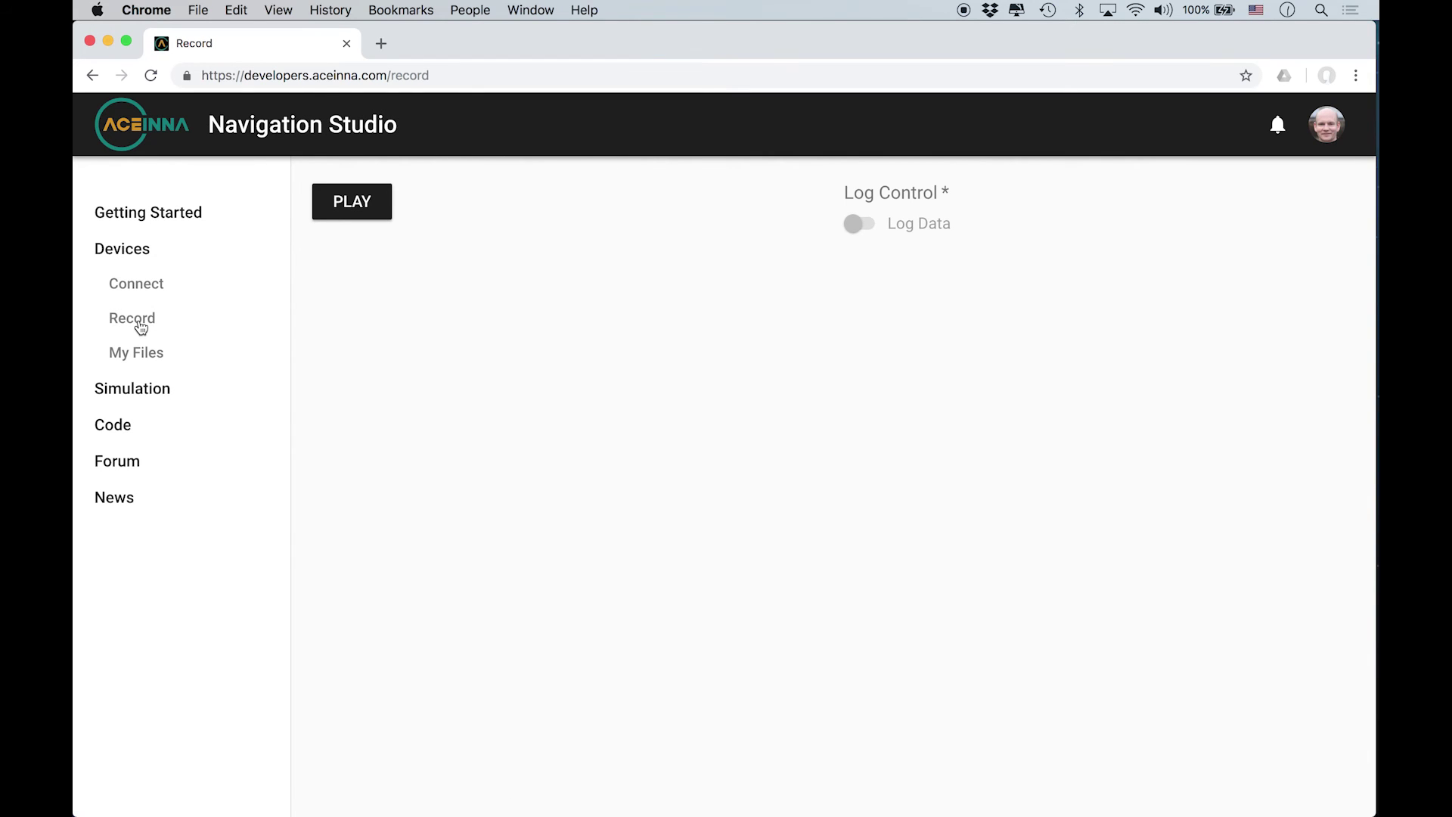
pyautogui.click(341, 217)
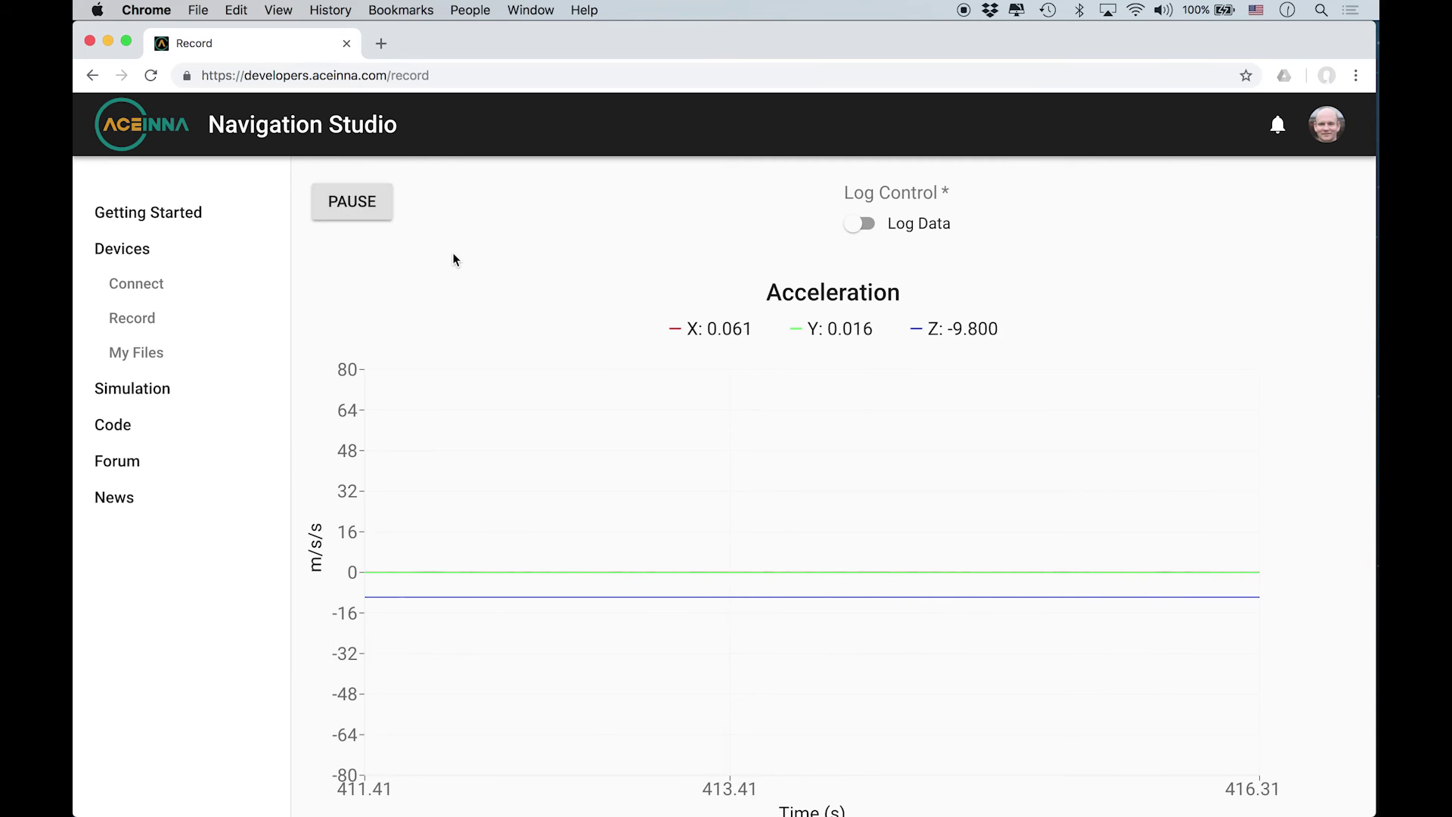
pyautogui.scroll(-2, 454, 259)
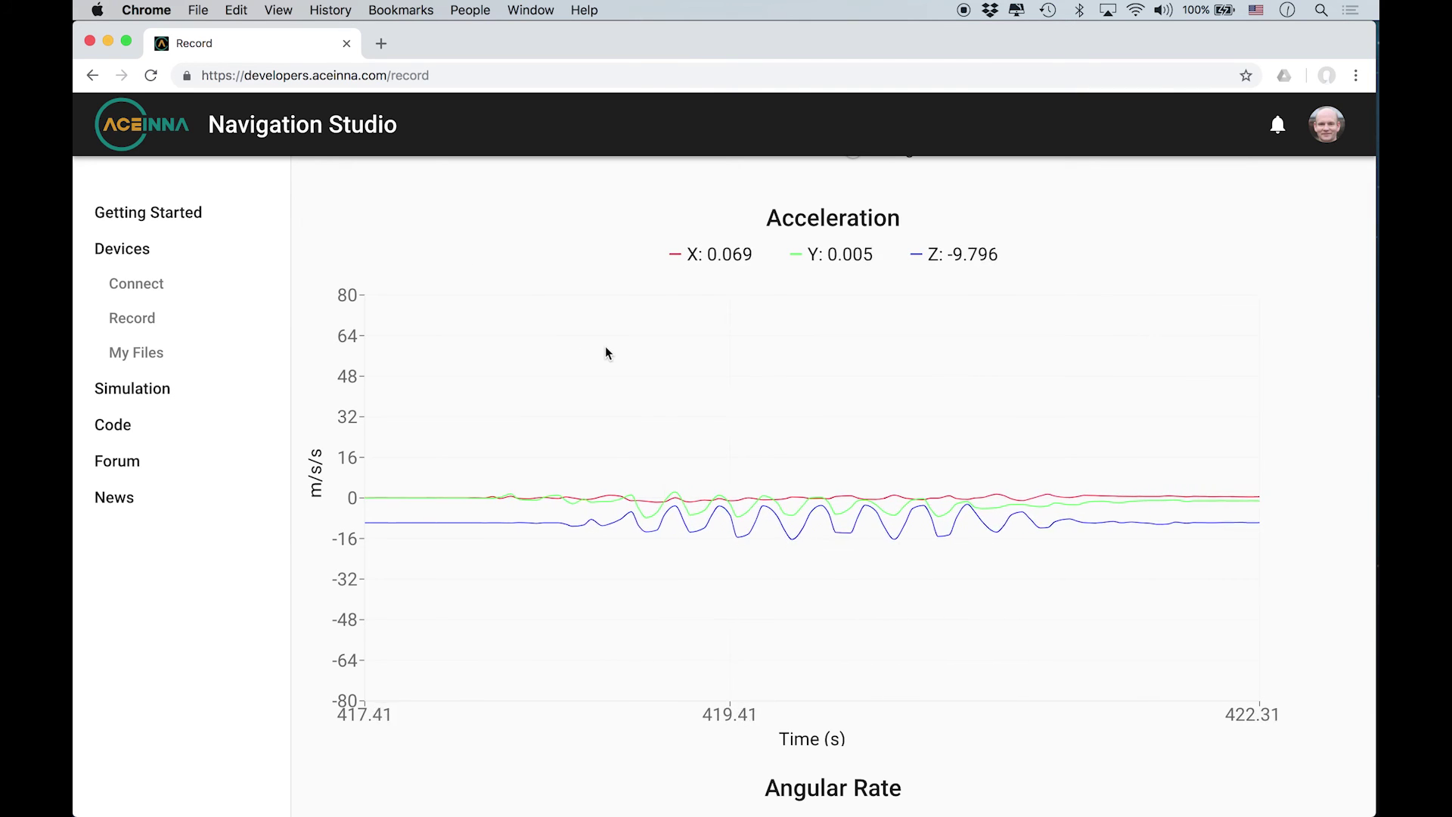
# Step: Log the live sensor data to a file named IEEEWebinar.csv, and stop the logging
pyautogui.scroll(2, 604, 352)
pyautogui.click(859, 224)
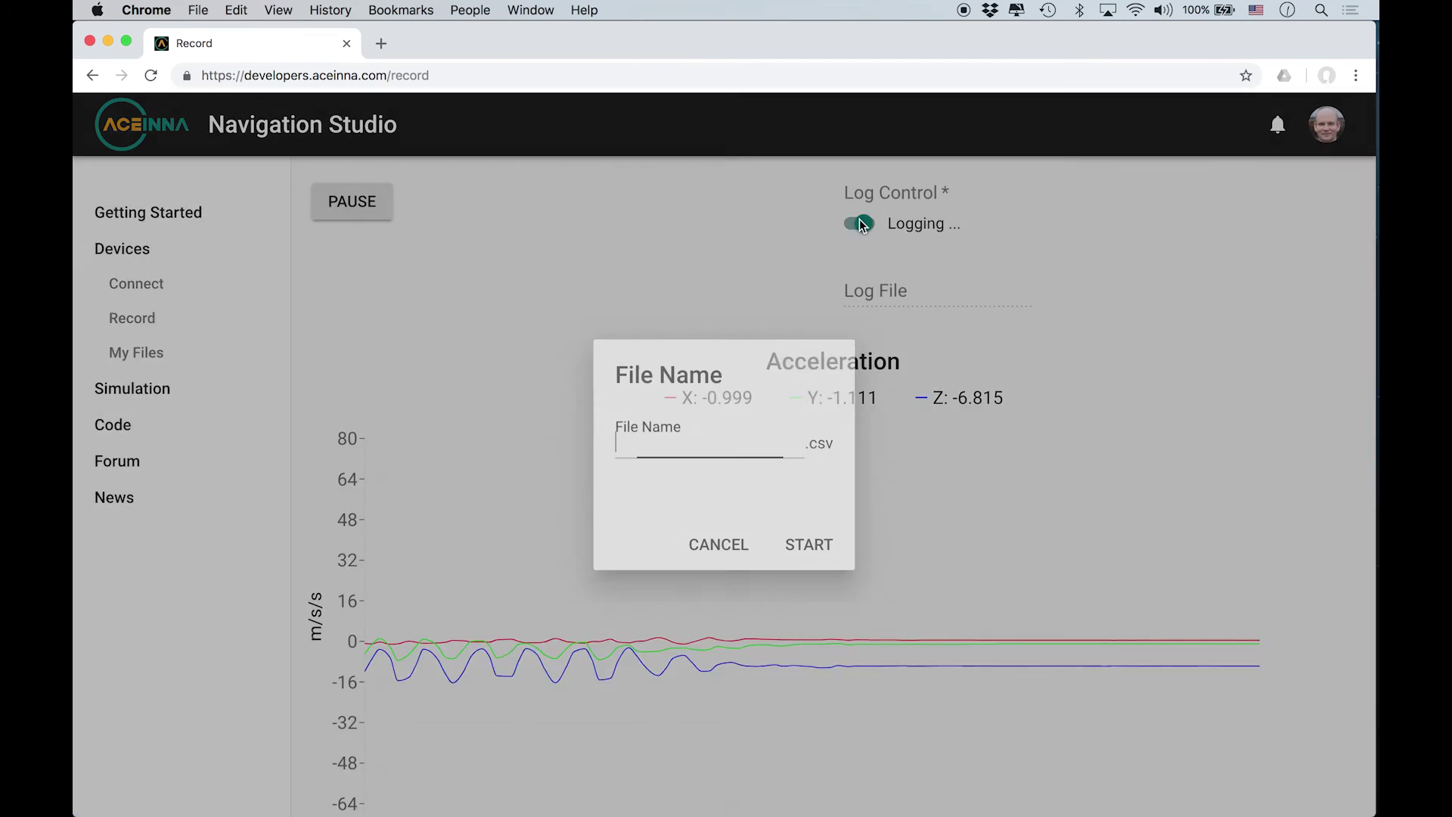
pyautogui.write('IEEEWebinar')
pyautogui.click(818, 546)
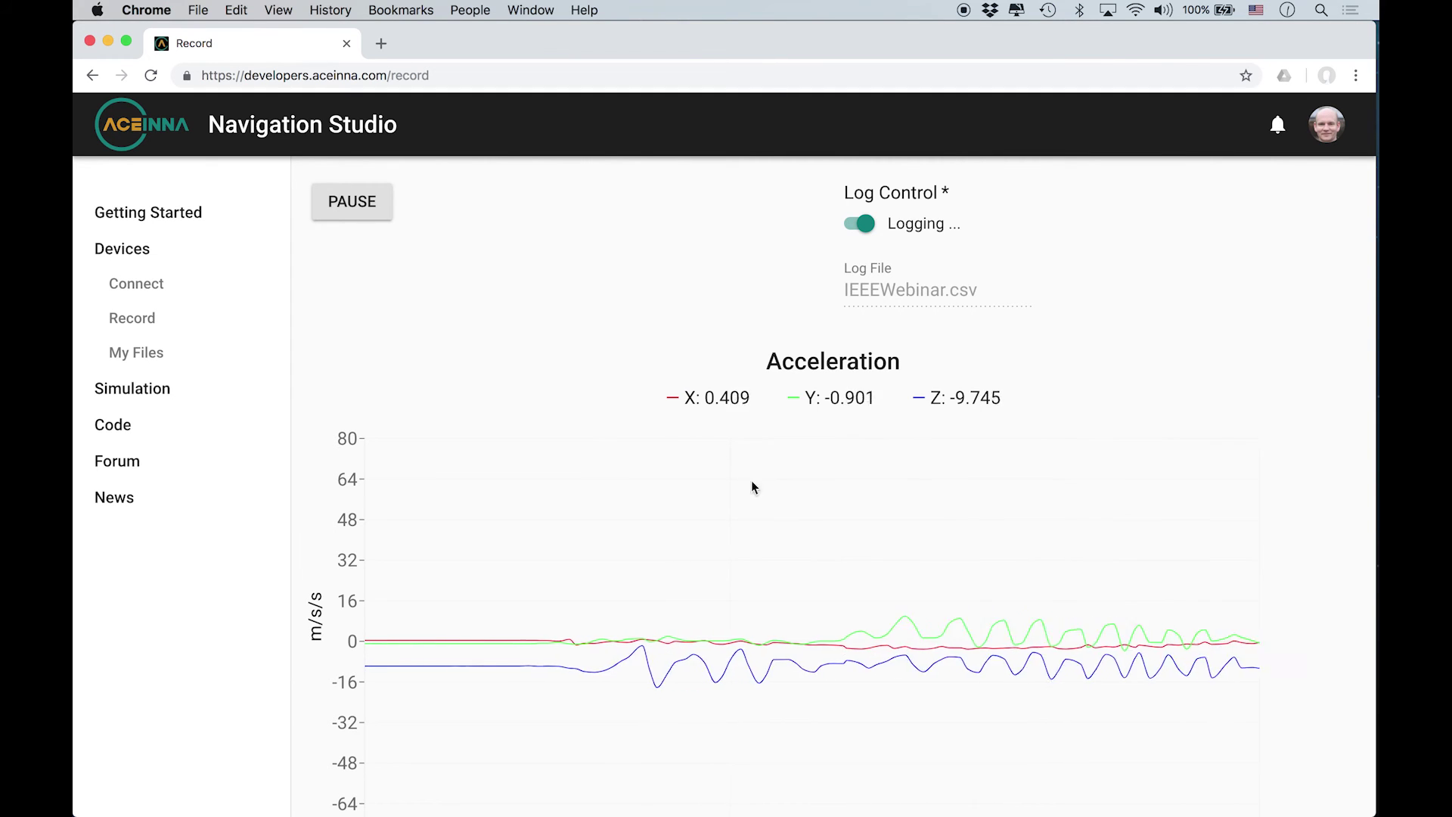
pyautogui.click(859, 226)
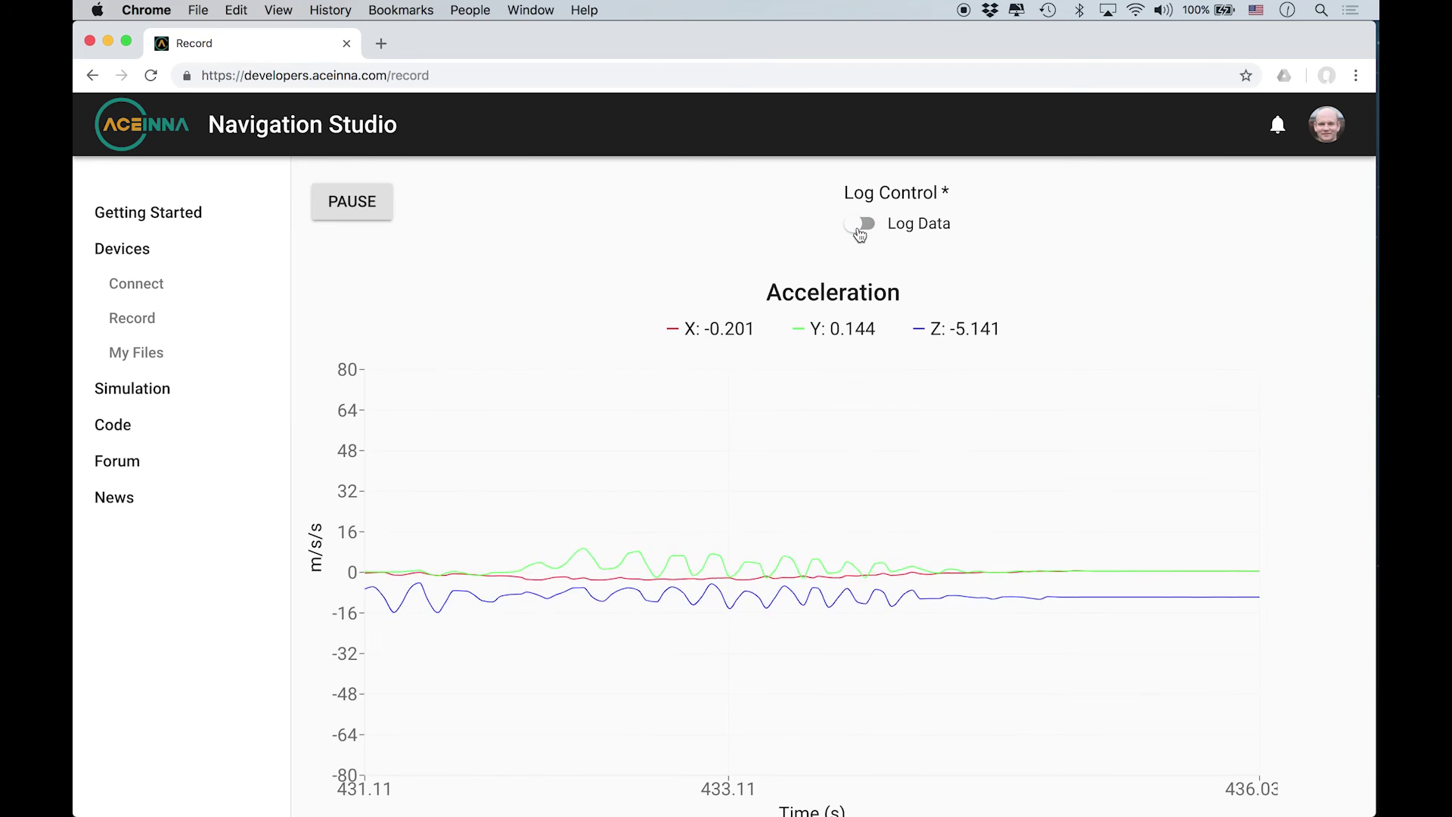
# Step: Open the plots of IEEEWebinar.csv from My Files and zoom the Acceleration plot to times from about 431630 to 433750
pyautogui.click(163, 358)
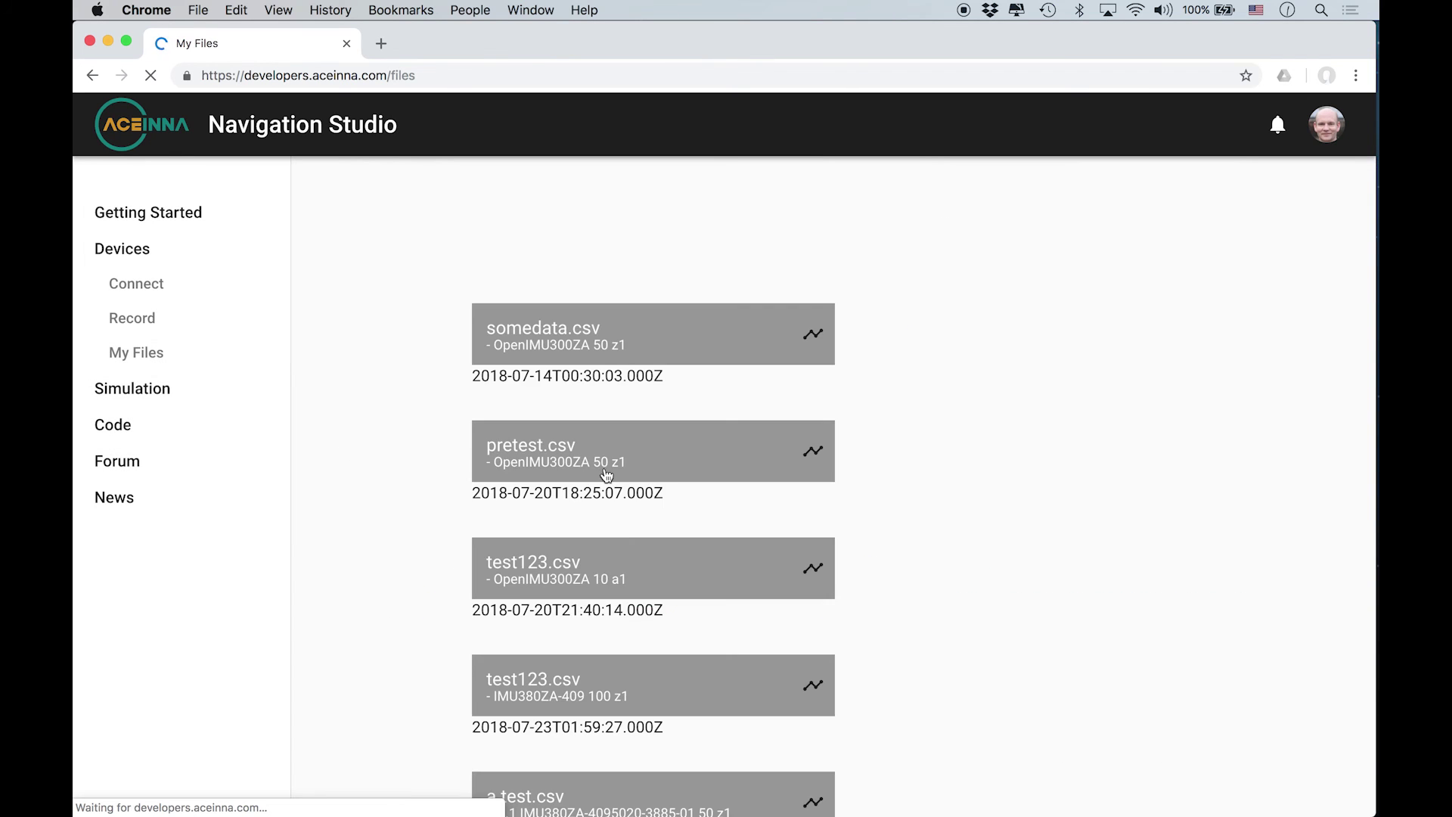
pyautogui.scroll(-10, 608, 475)
pyautogui.click(608, 772)
pyautogui.press('super+bracketleft')
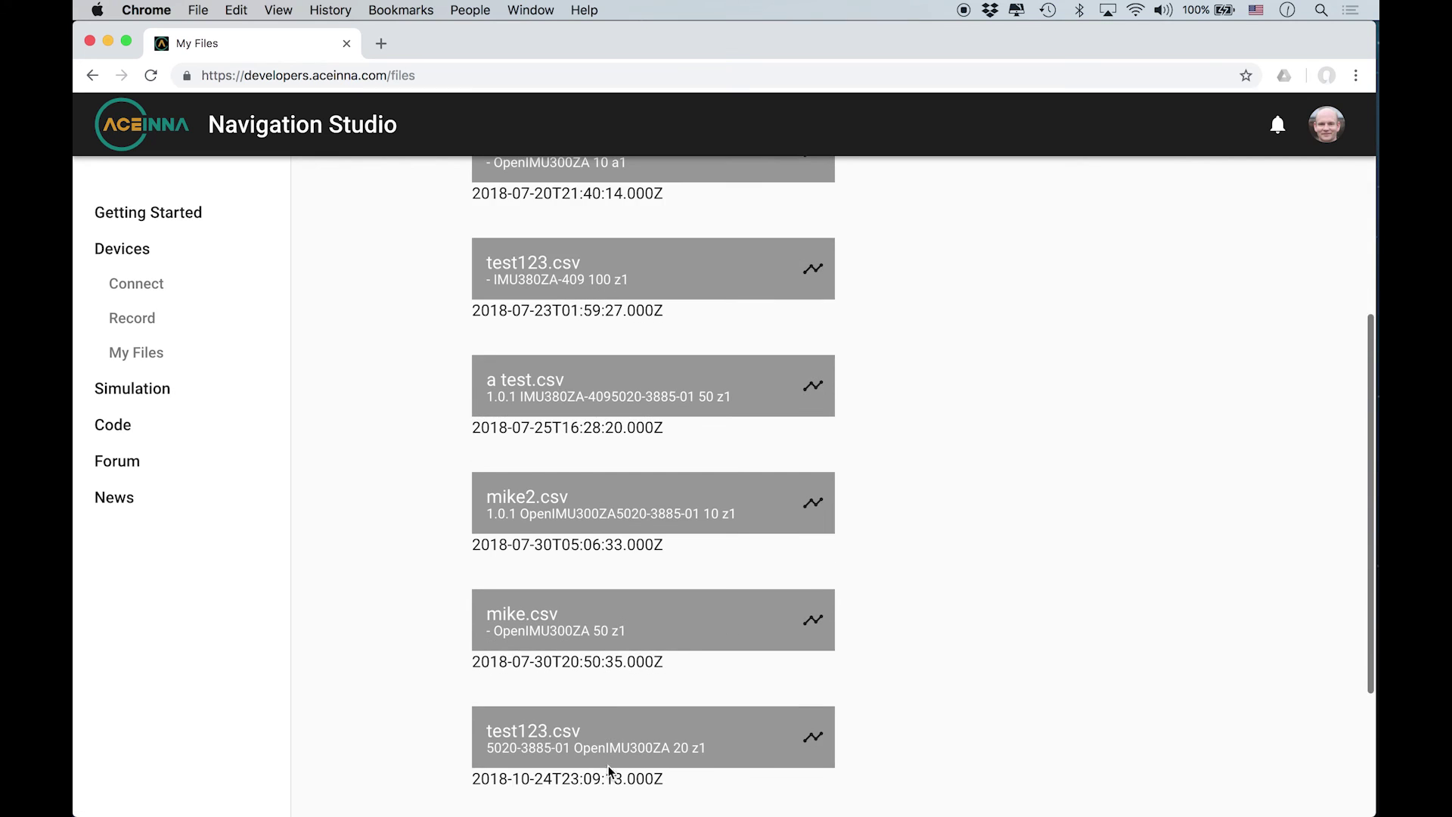
pyautogui.scroll(-3, 609, 766)
pyautogui.click(613, 725)
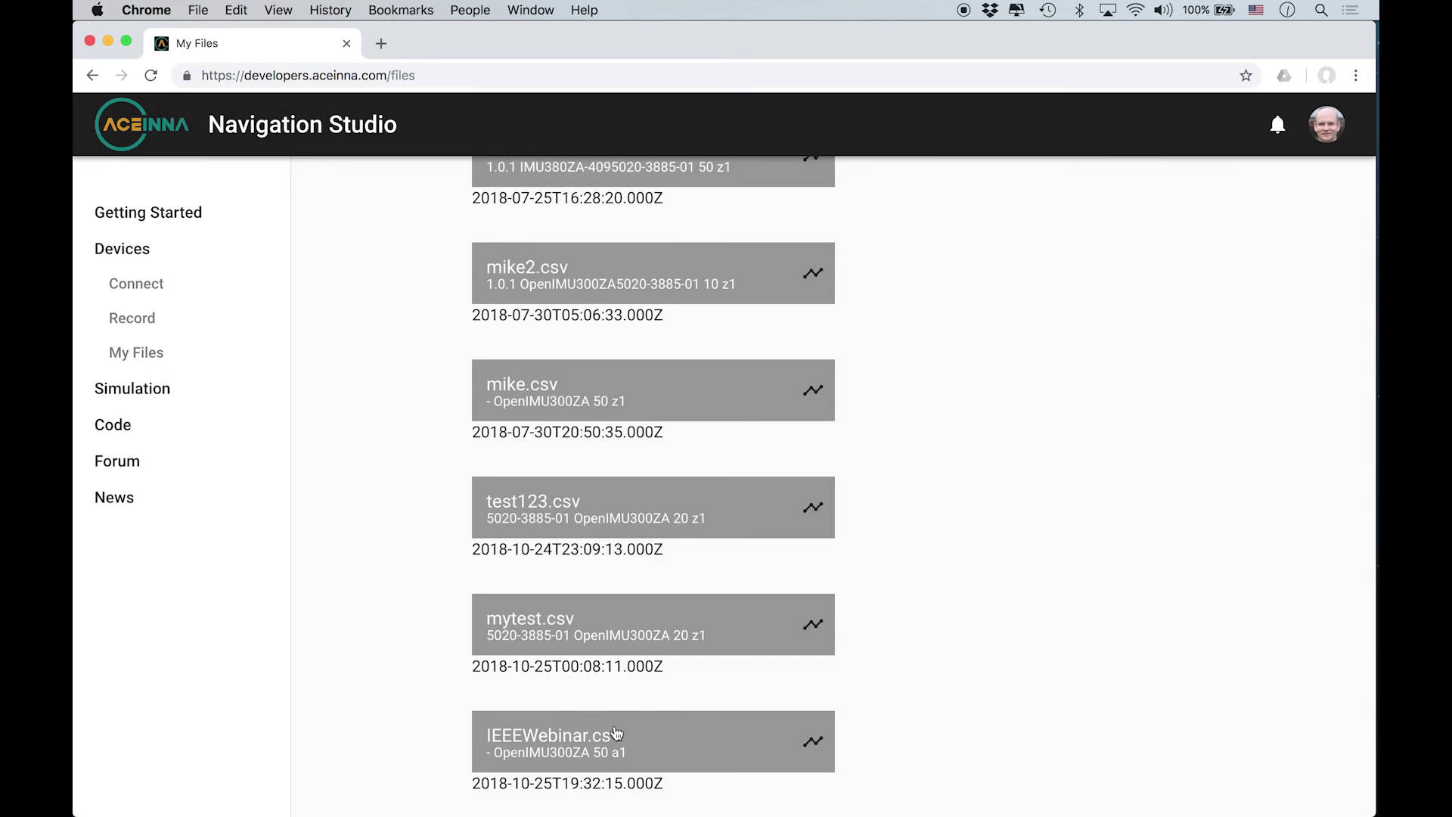
pyautogui.scroll(-2, 614, 725)
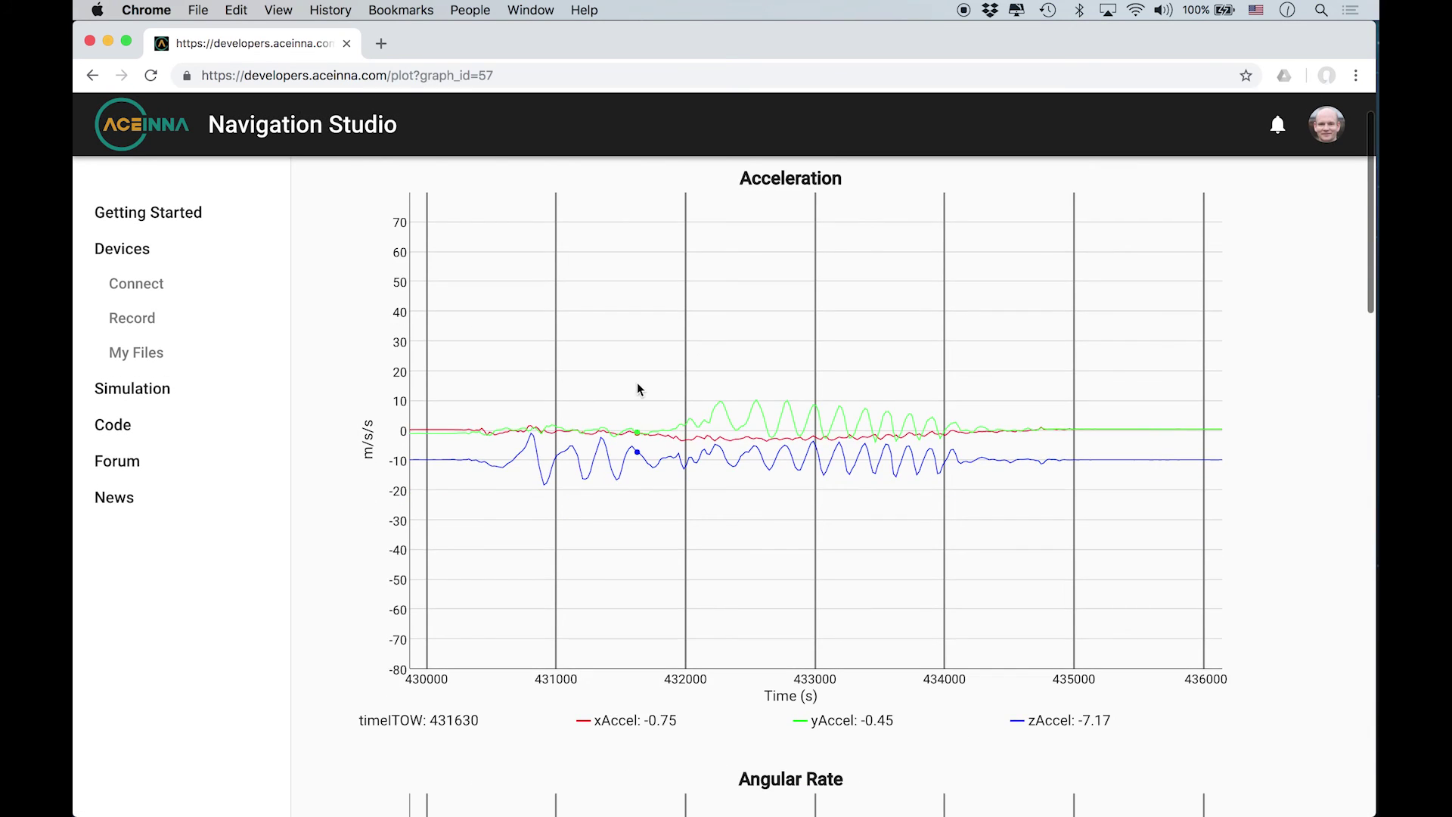
pyautogui.moveTo(636, 382); pyautogui.dragTo(914, 423)
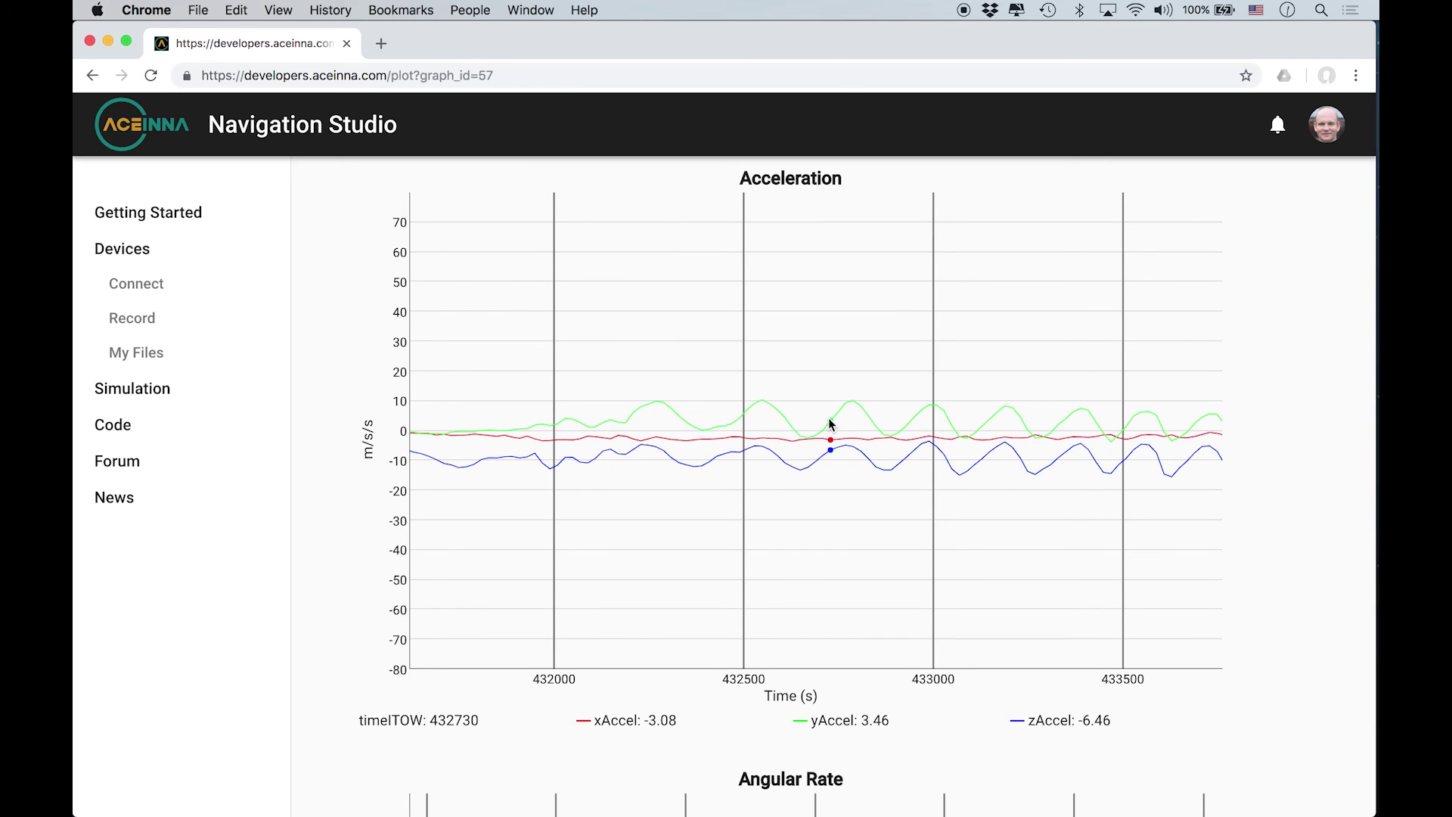